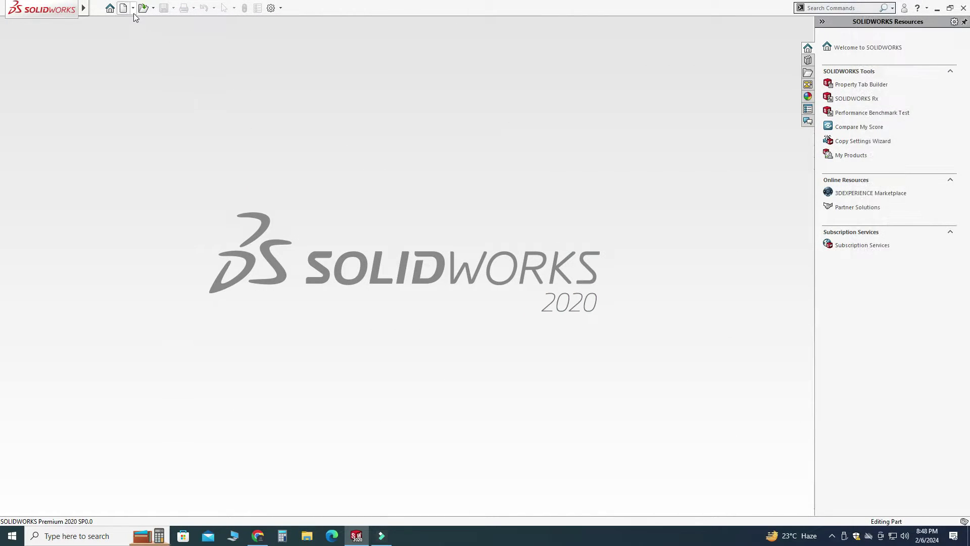
Create a new part document.
left_click(124, 8)
left_click(213, 226)
left_click(401, 391)
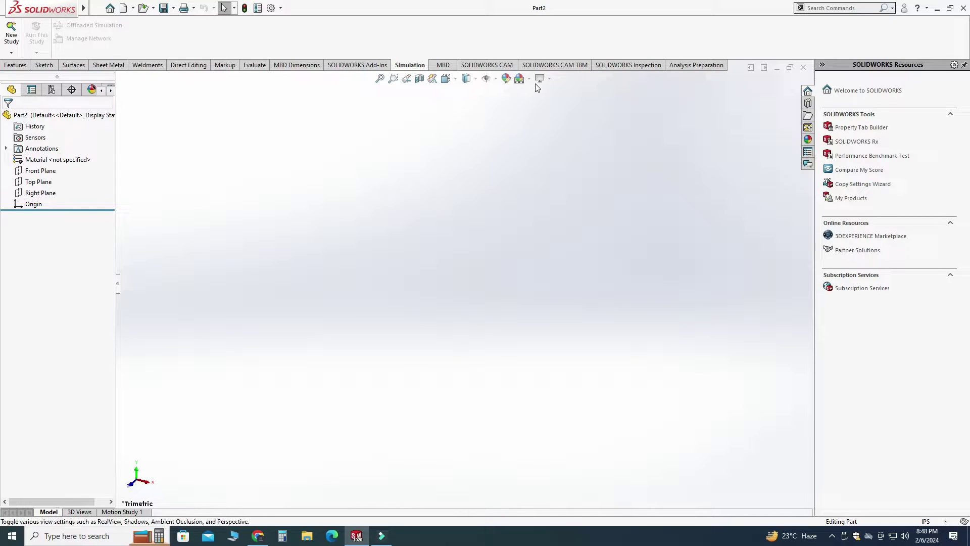
Apply the Plain White background scene and switch the unit system from IPS to MMGS.
left_click(520, 78)
left_click(537, 105)
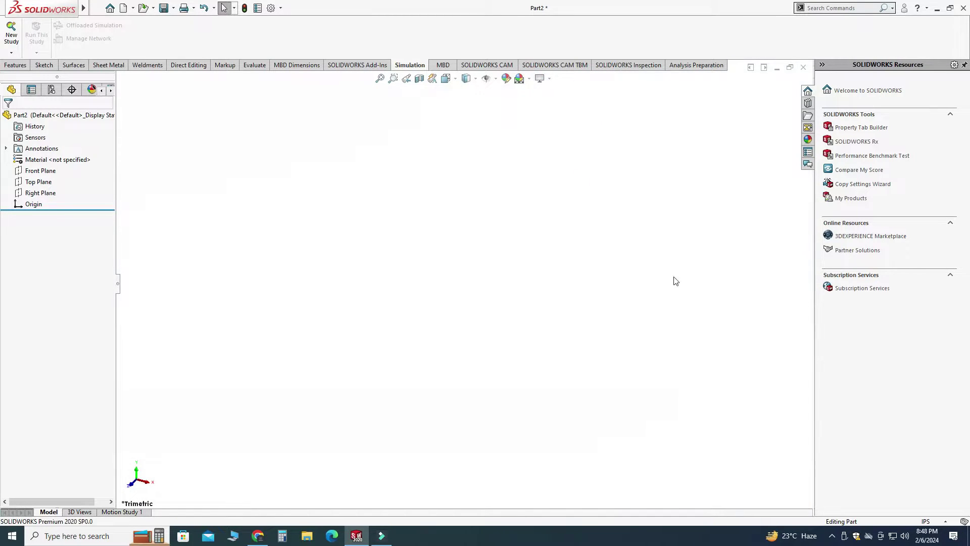
left_click(935, 522)
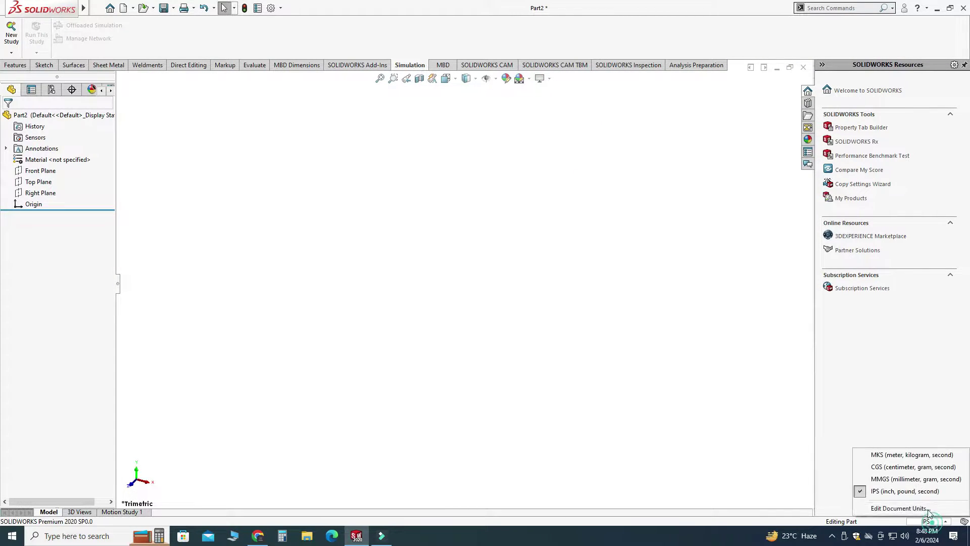
left_click(881, 481)
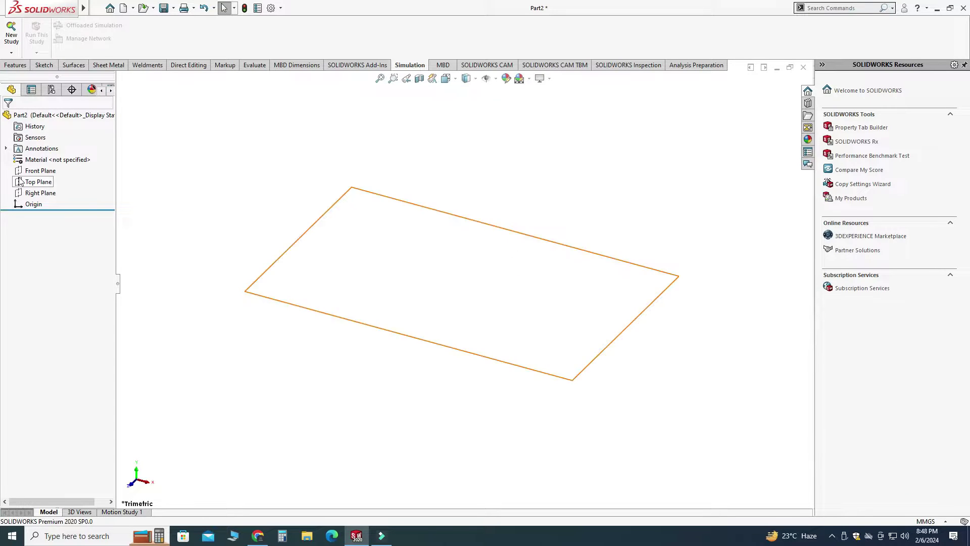
Sketch a center rectangle on the Front Plane, centred at the origin.
left_click(37, 171)
left_click(37, 155)
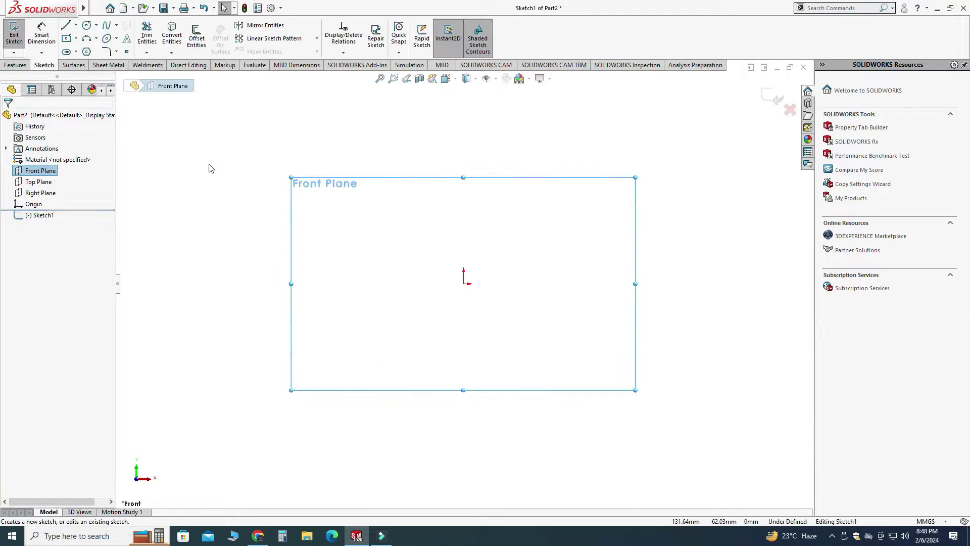
left_click(75, 39)
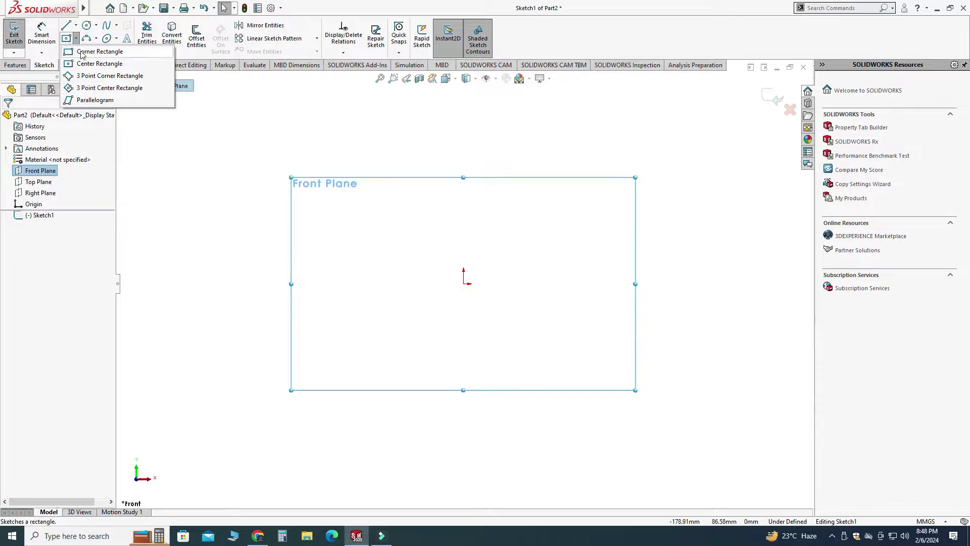
left_click(93, 61)
left_click(463, 284)
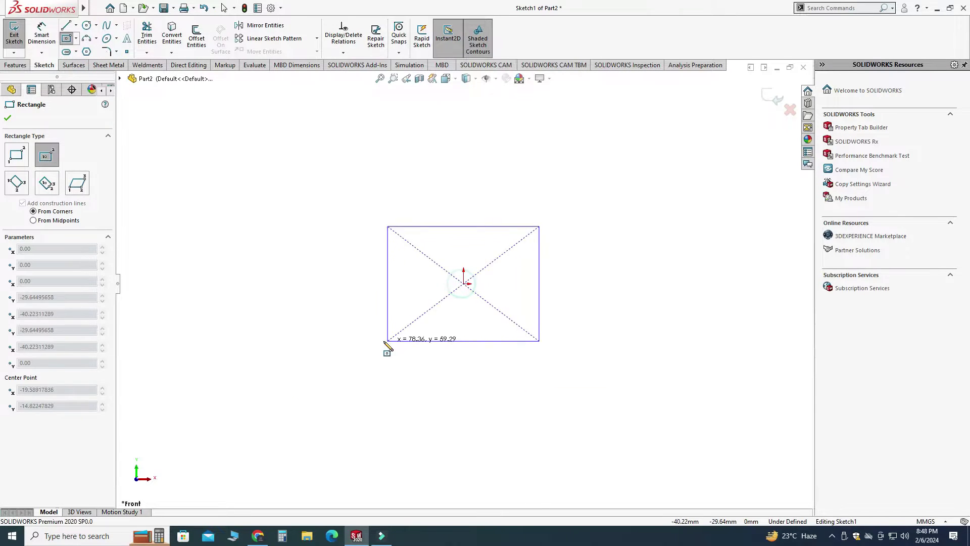
left_click(327, 351)
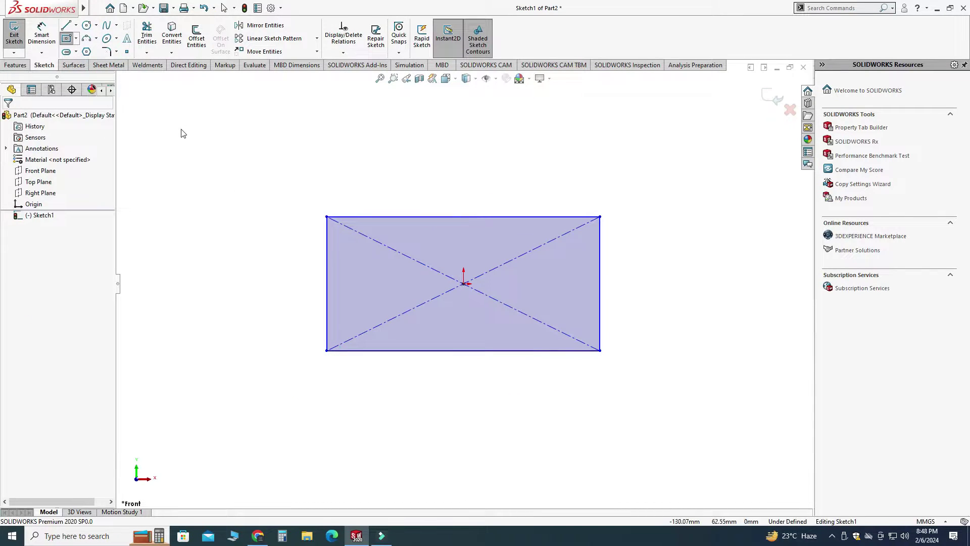
Dimension the rectangle 60 mm tall and 100 mm wide.
left_click(41, 35)
left_click(476, 217)
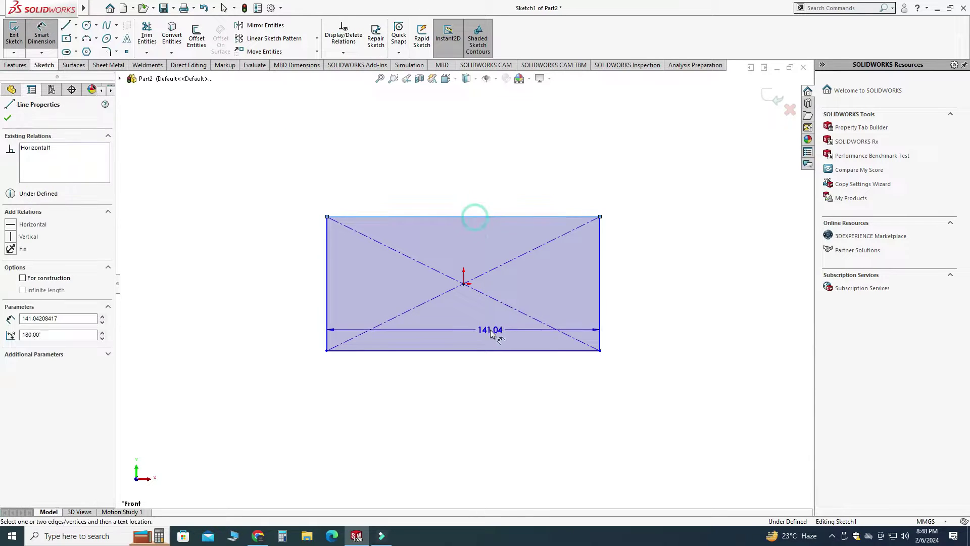
left_click(493, 351)
left_click(693, 299)
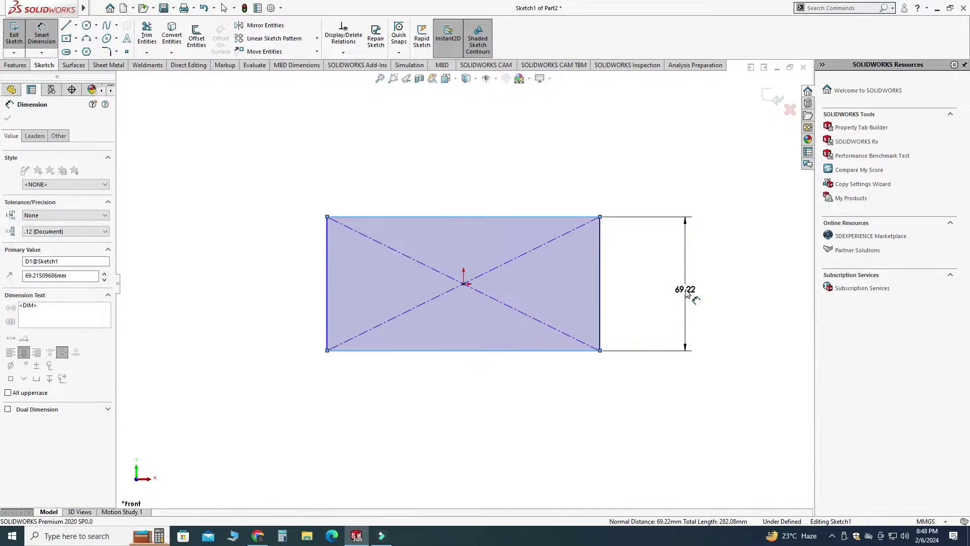
type("60")
key("Return")
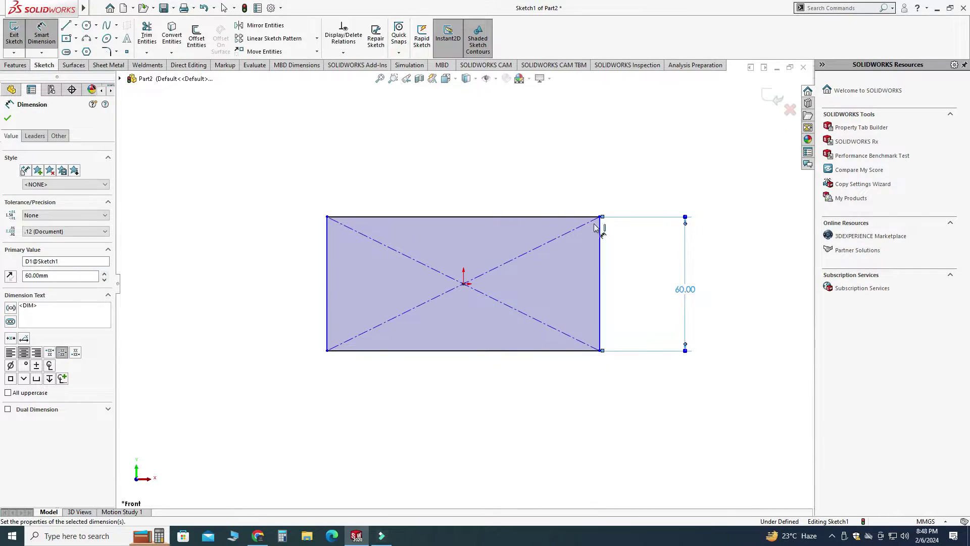
left_click(551, 218)
left_click(536, 183)
type("100")
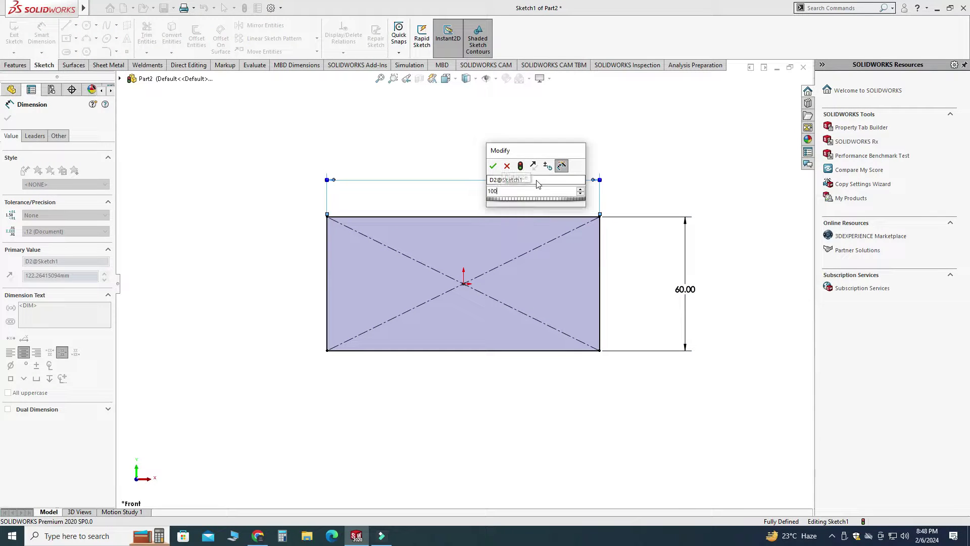
key("Return")
key("Escape")
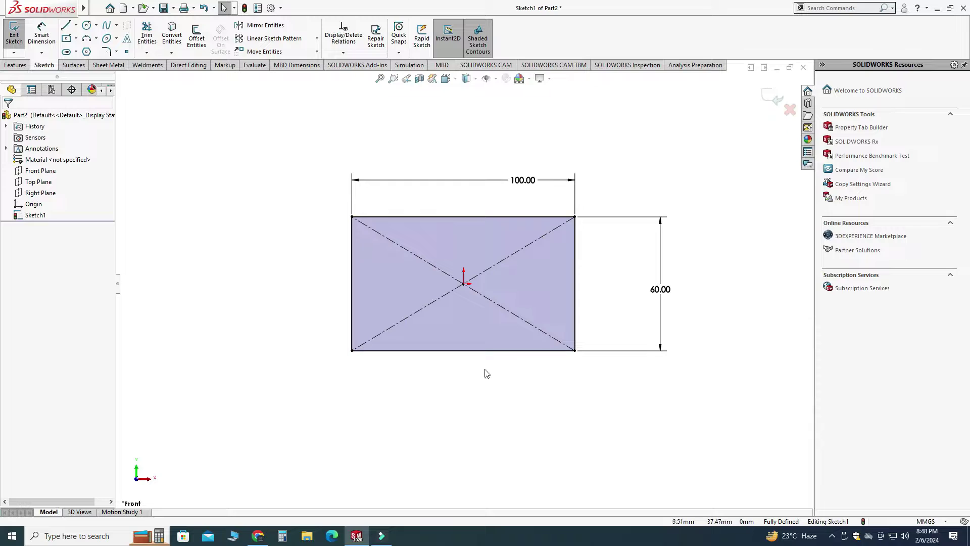
middle_click_drag(541, 383, 556, 387)
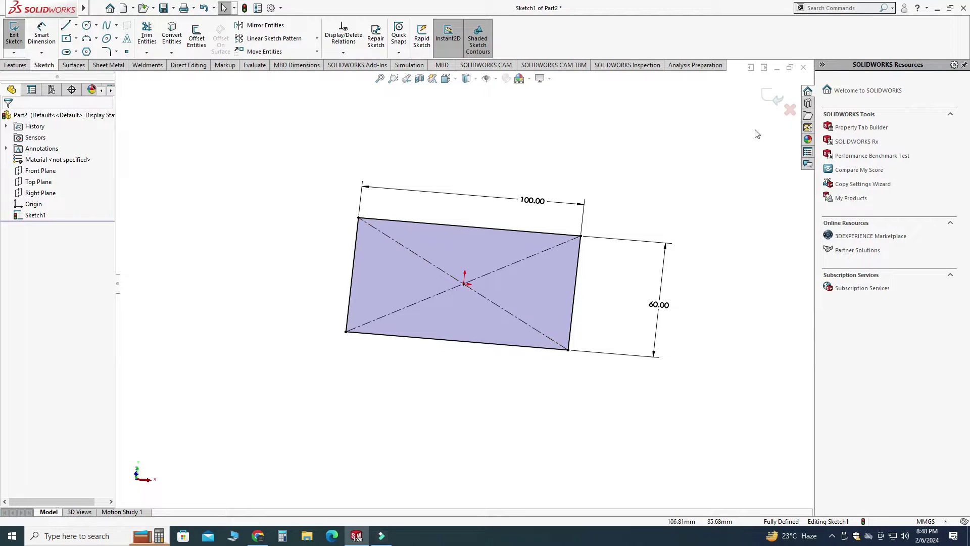
Exit the sketch and extrude the rectangle Mid Plane into a 10 mm plate, Boss-Extrude1.
left_click(773, 97)
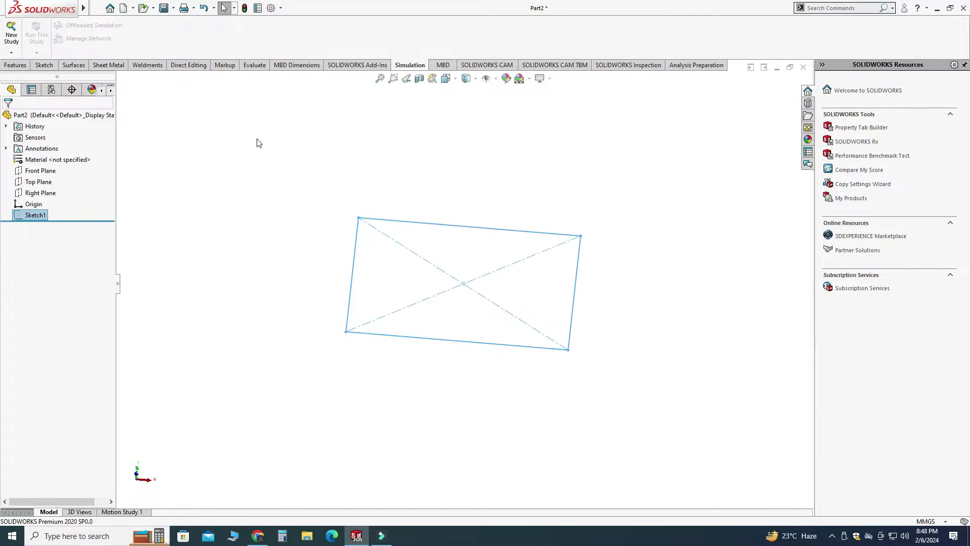
left_click(14, 66)
left_click(15, 47)
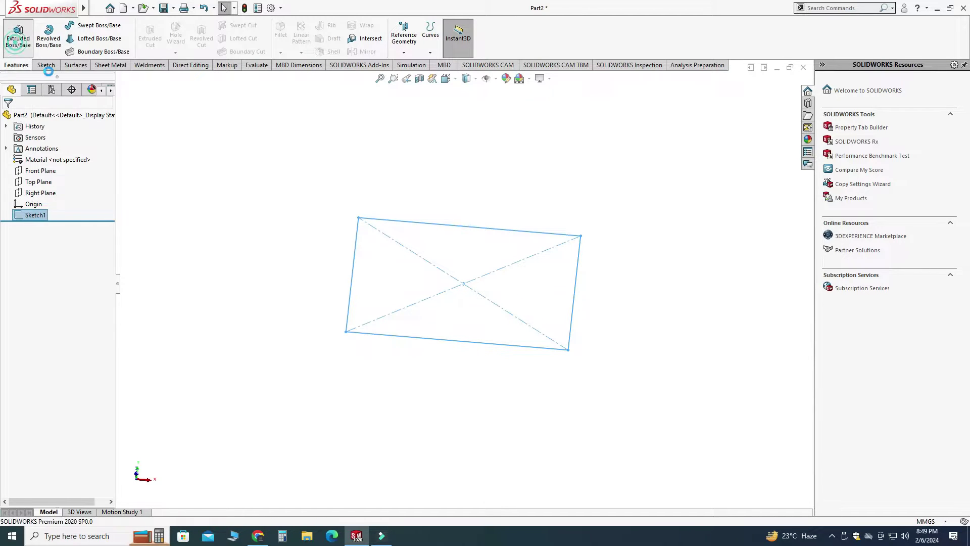
left_click(71, 177)
left_click(51, 221)
left_click(8, 118)
mouse_move(459, 164)
middle_mouse_down()
mouse_move(498, 158)
mouse_move(598, 191)
mouse_move(608, 227)
mouse_move(598, 249)
mouse_move(583, 192)
mouse_move(555, 205)
mouse_move(548, 231)
middle_mouse_up()
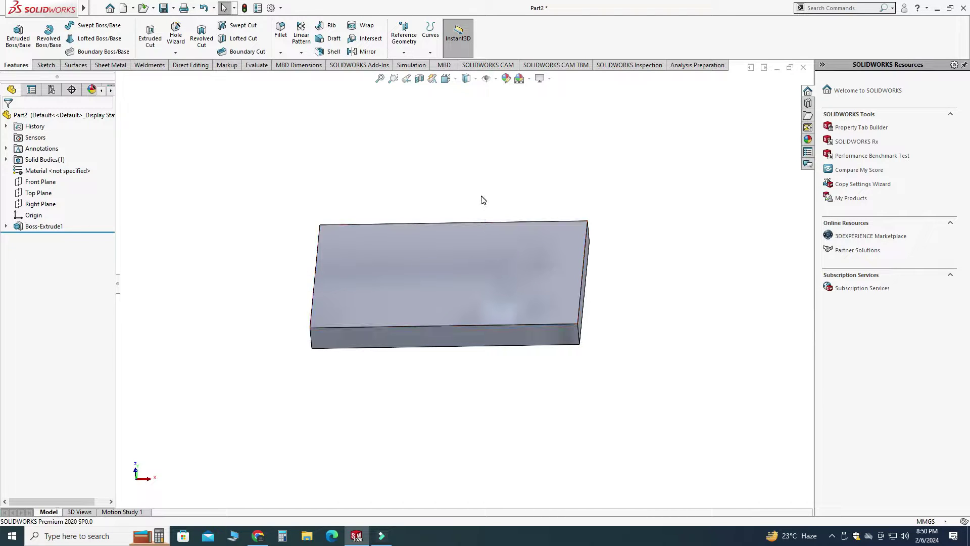
Start a sketch on the plate's top face, view it Normal To, and draw a center rectangle right of the origin.
left_click(456, 252)
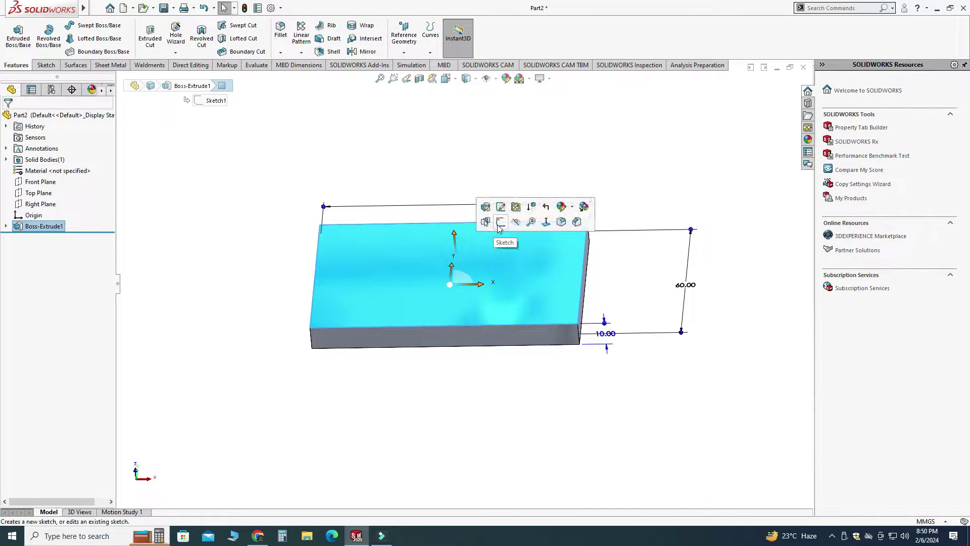
left_click(496, 224)
left_click(446, 78)
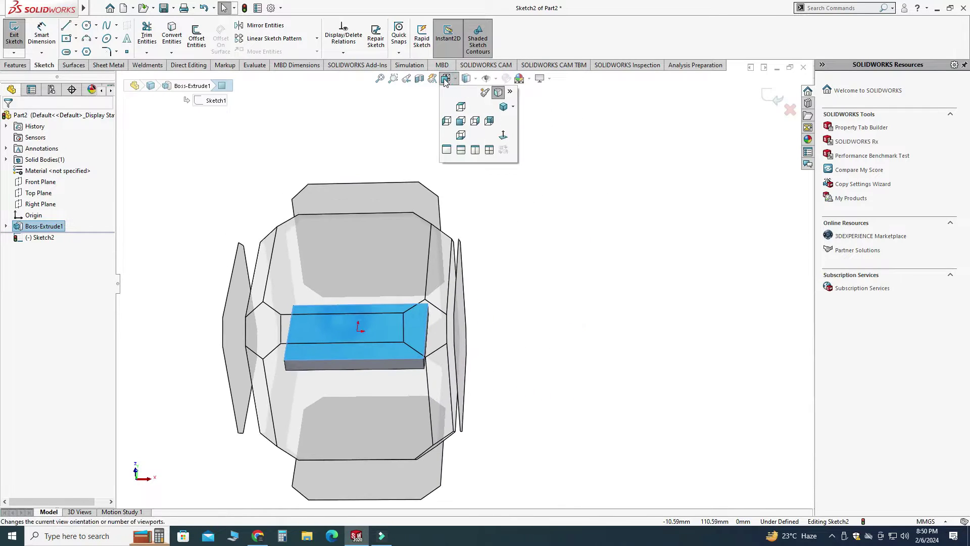
left_click(504, 135)
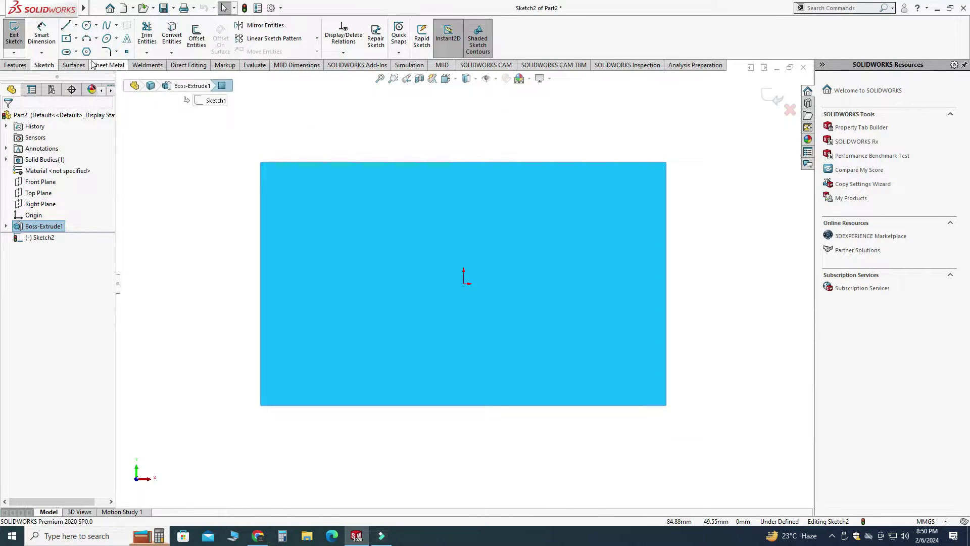
left_click(76, 38)
left_click(73, 58)
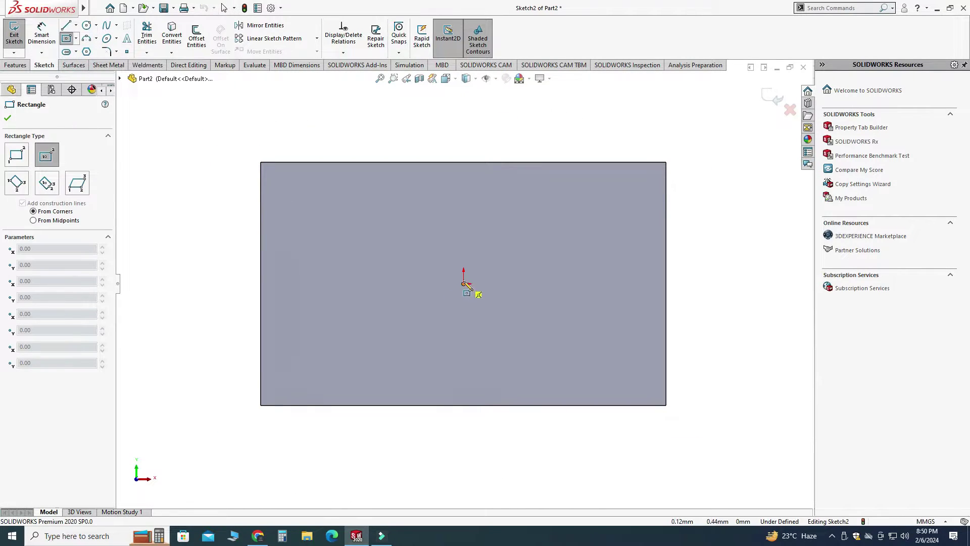
left_click(567, 284)
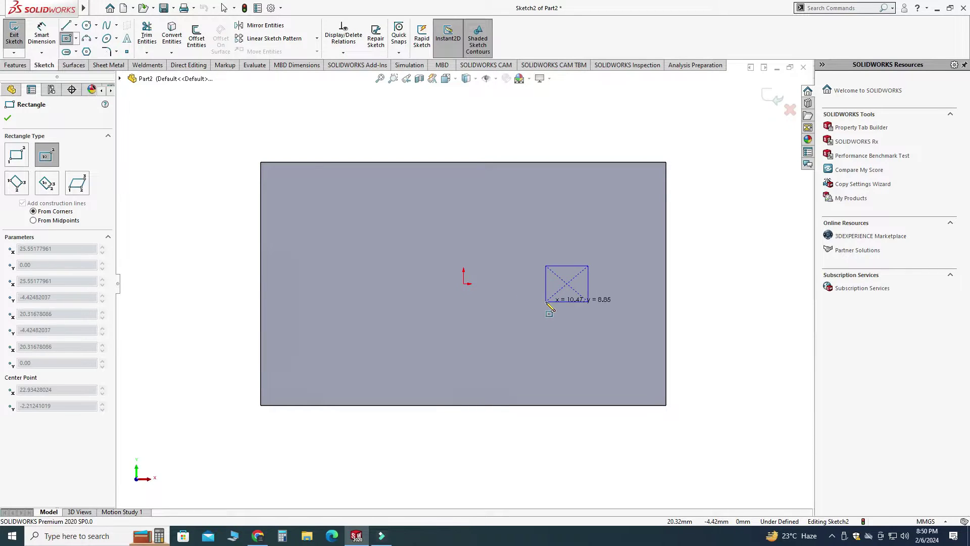
left_click(503, 349)
key("Escape")
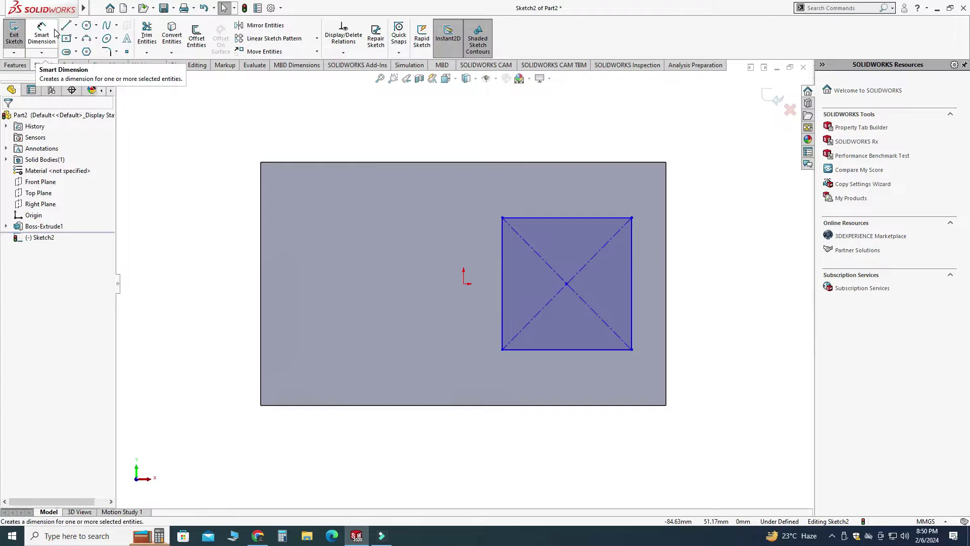
Dimension the rectangle centre 25 mm from the origin and the rectangle 30 mm tall.
left_click(48, 37)
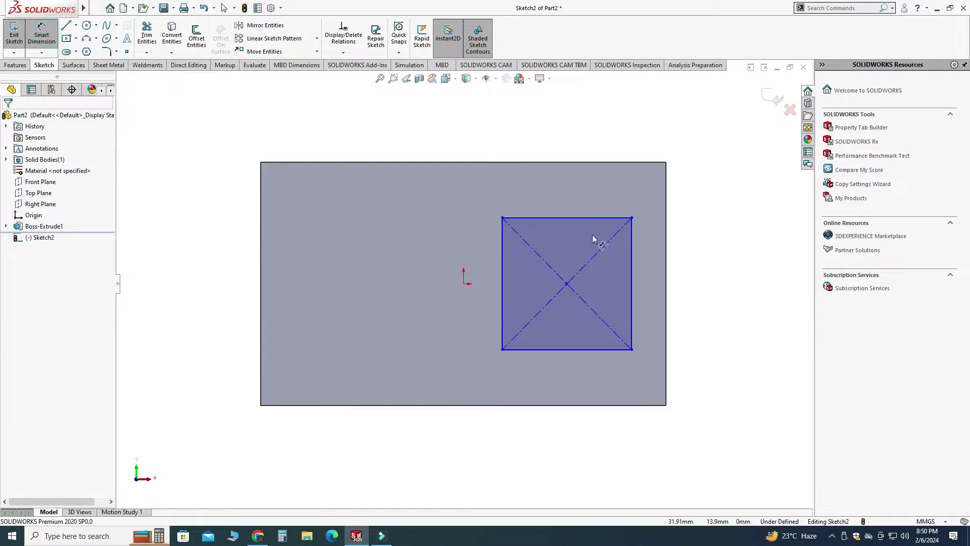
left_click(463, 284)
left_click(567, 284)
left_click(531, 442)
type("25")
key("Return")
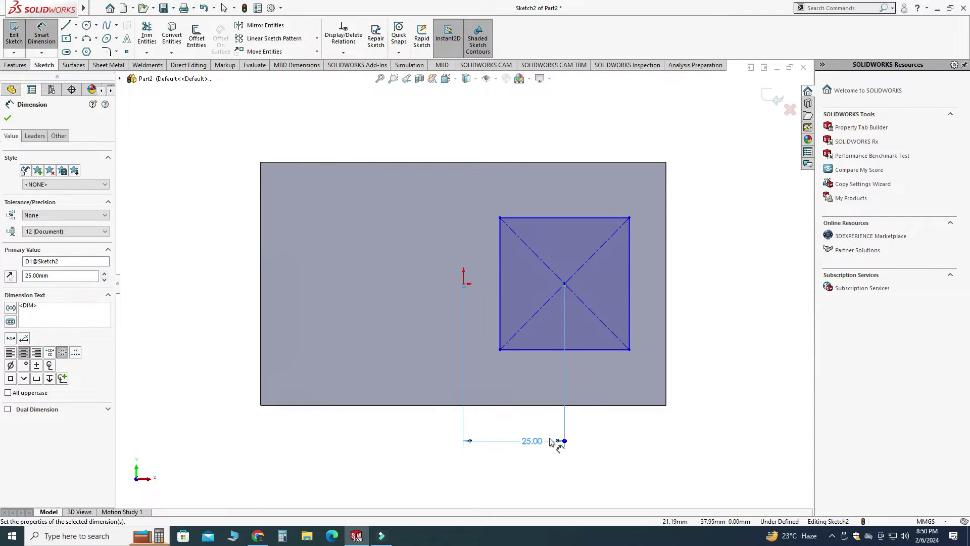
left_click(571, 217)
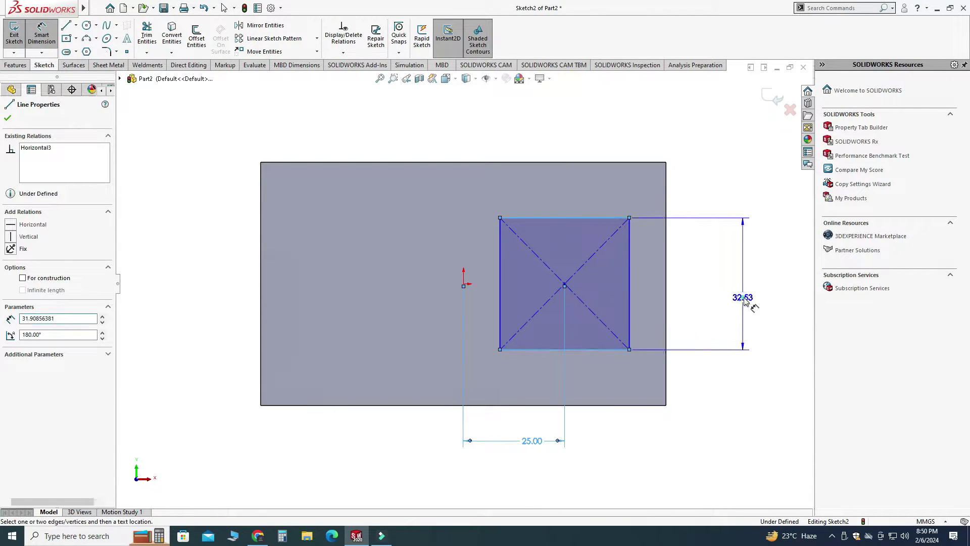
left_click(597, 348)
left_click(740, 299)
type("30")
key("Return")
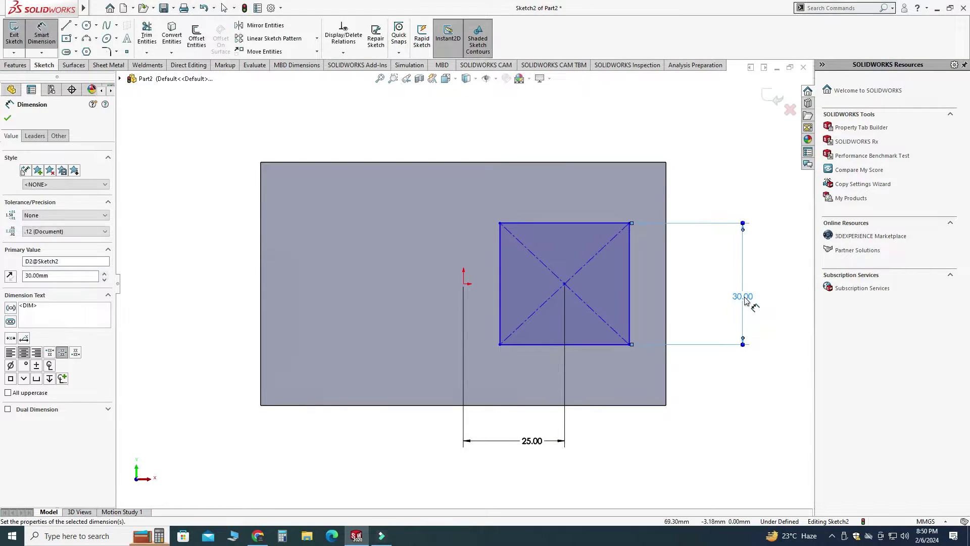
key("Escape")
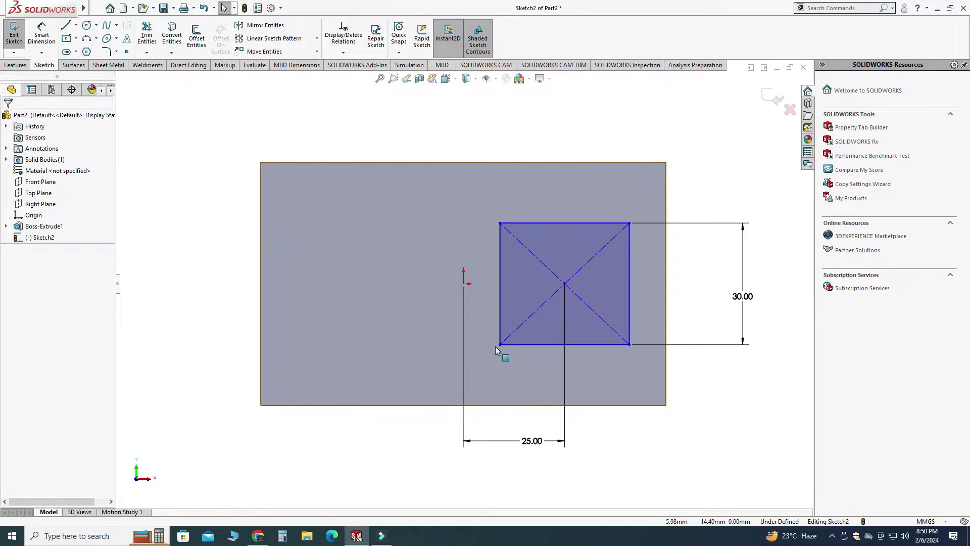
Add a Horizontal relation between the rectangle centre and the origin.
left_click(501, 346)
left_click_drag(500, 346, 465, 286)
left_click(464, 284)
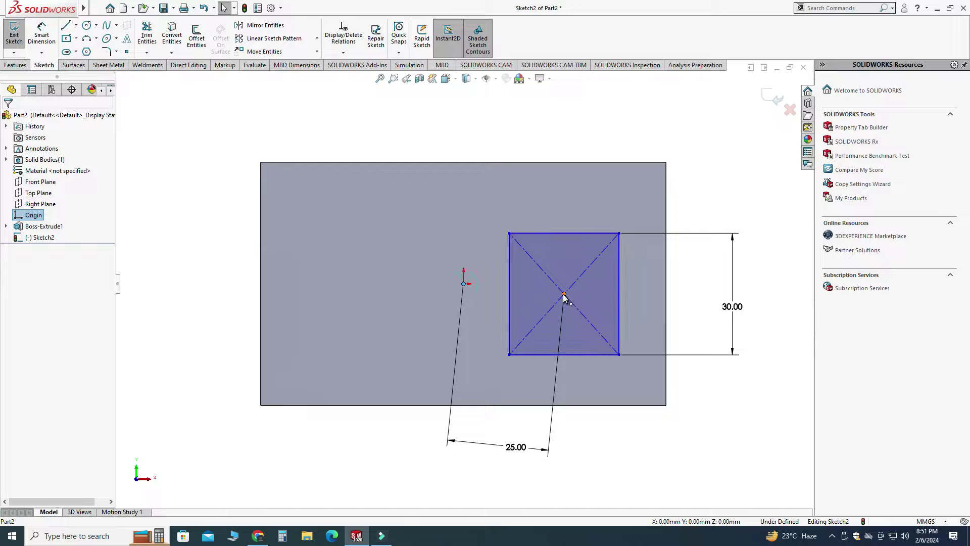
left_click(564, 294, "ctrl")
left_click(579, 246)
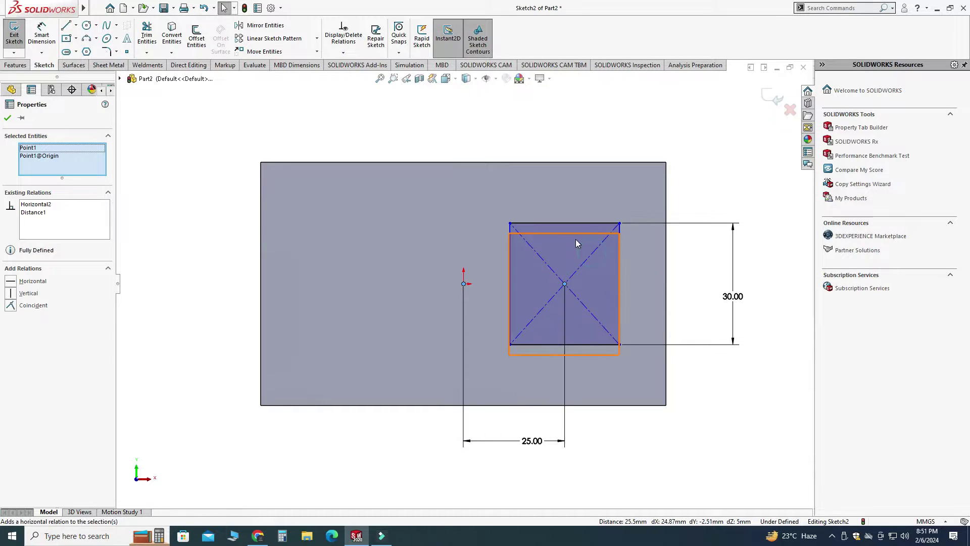
left_click(568, 202)
left_click(510, 271)
left_click_drag(511, 278, 499, 281)
Dimension the rectangle 32 mm wide.
left_click(42, 32)
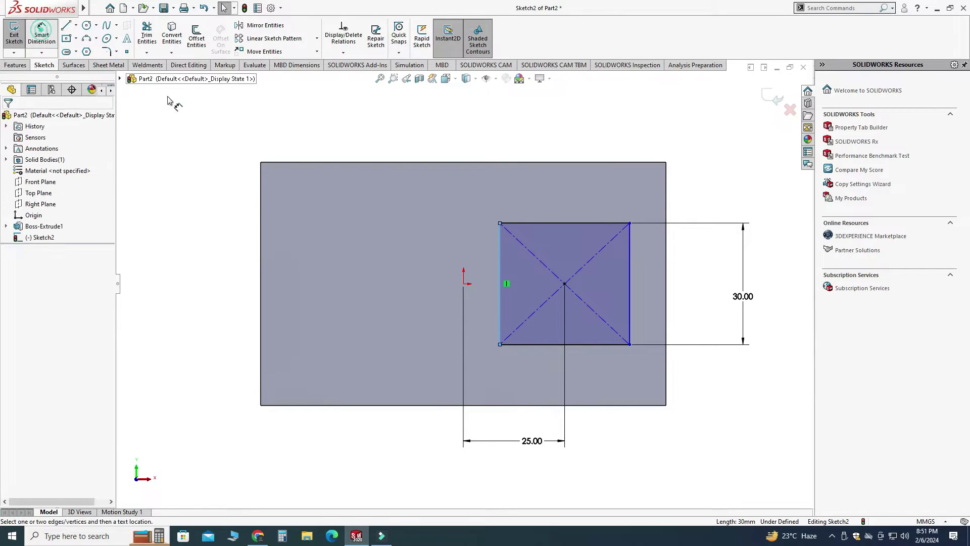
left_click(546, 224)
left_click(553, 125)
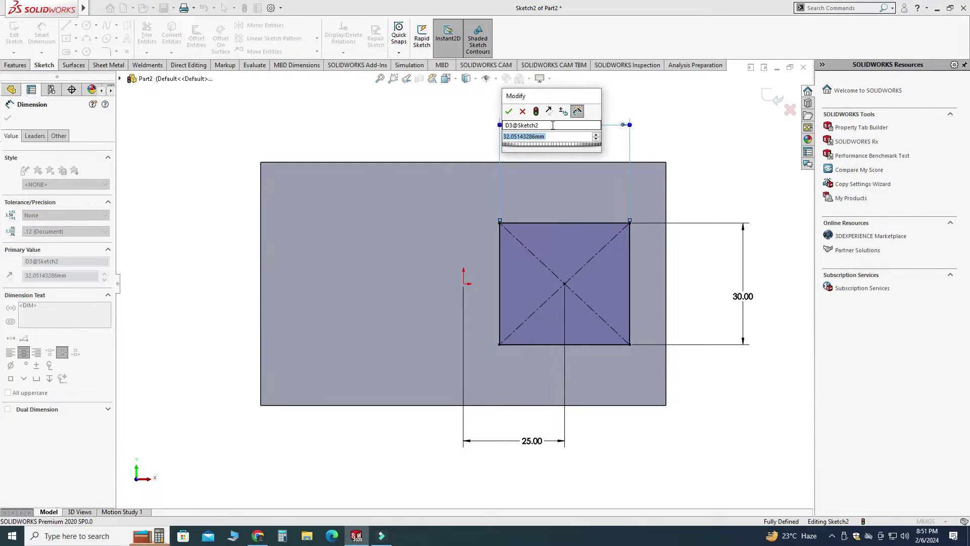
type("32")
key("Return")
key("Escape")
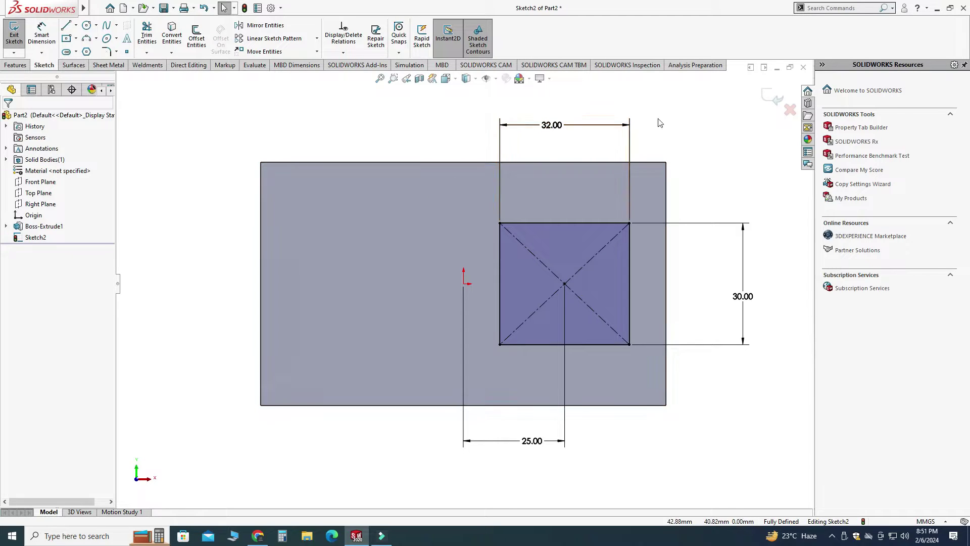
Exit Sketch2 and project it onto the plate's top face as Split Line1, then check the new region.
left_click(777, 100)
mouse_move(569, 282)
middle_mouse_down()
mouse_move(559, 256)
mouse_move(562, 192)
middle_mouse_up()
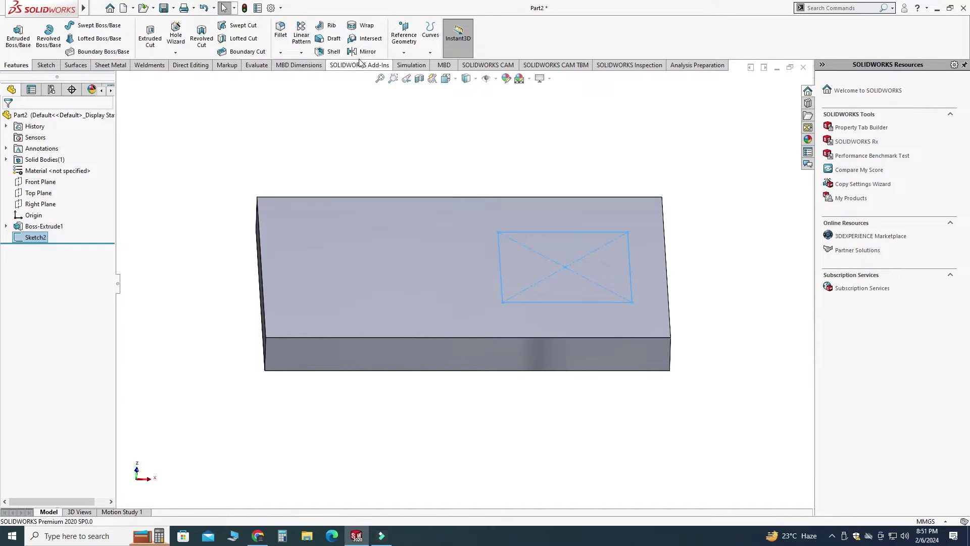
left_click(430, 48)
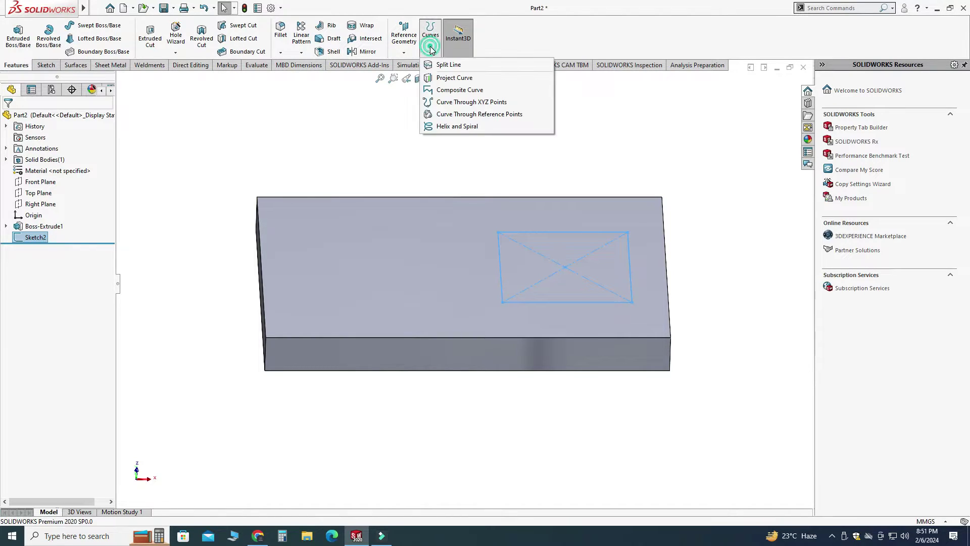
left_click(449, 65)
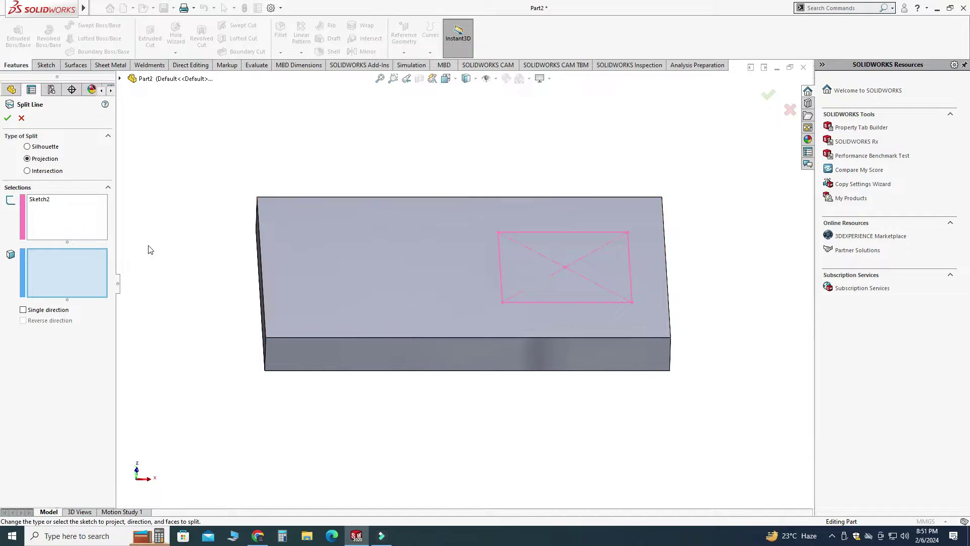
left_click(437, 235)
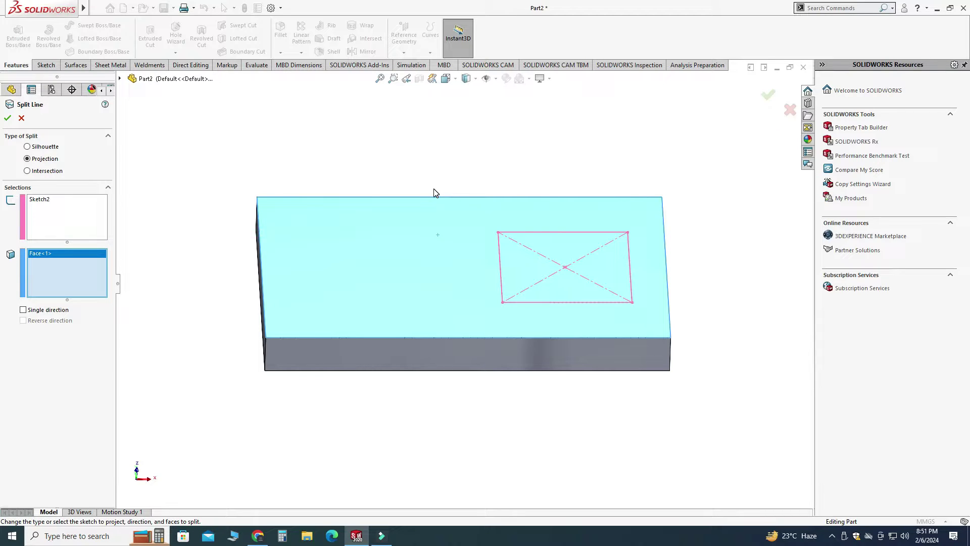
left_click(8, 121)
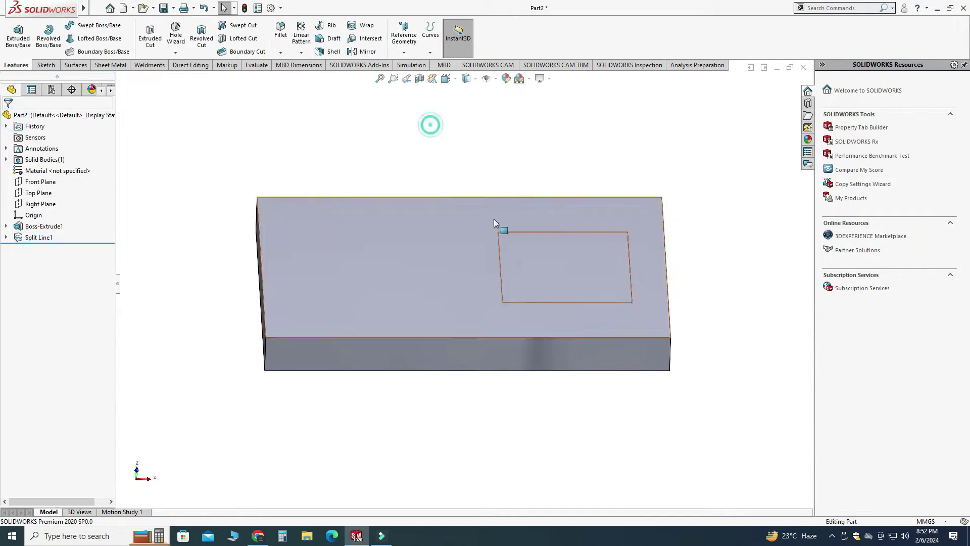
mouse_move(494, 219)
middle_mouse_down()
mouse_move(505, 232)
mouse_move(510, 299)
mouse_move(559, 321)
mouse_move(404, 262)
middle_mouse_up()
left_click(403, 262)
left_click(519, 266)
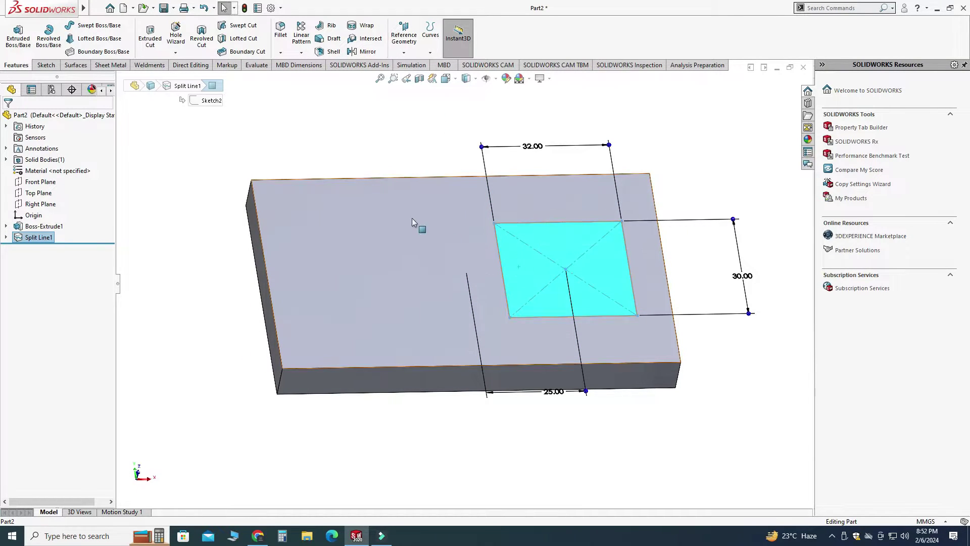
left_click(392, 145)
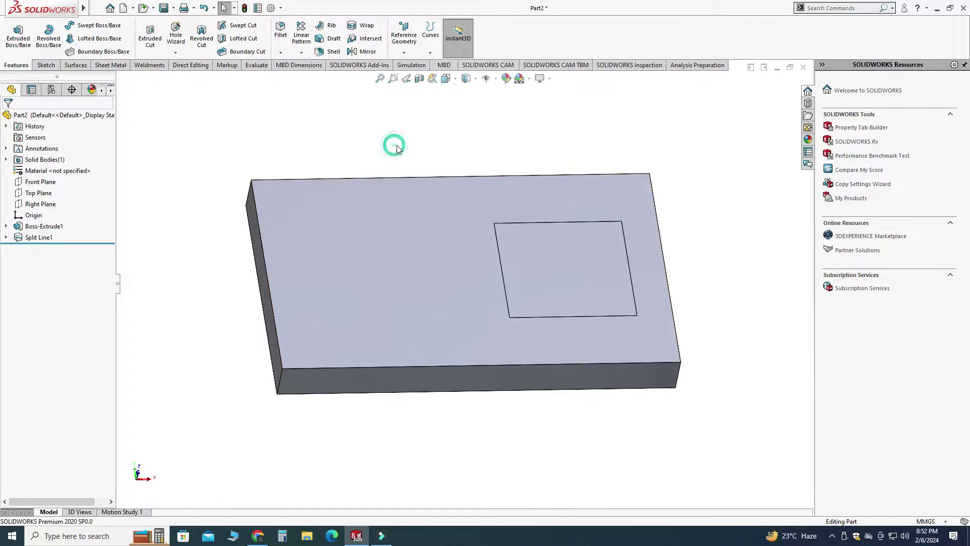
Enable the SOLIDWORKS Simulation Premium add-in.
left_click(411, 65)
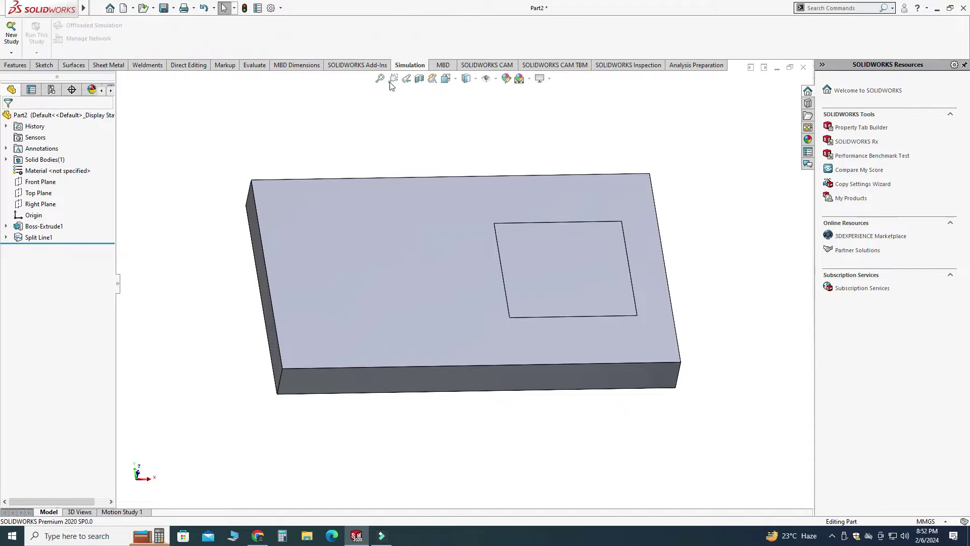
left_click(340, 66)
left_click(248, 53)
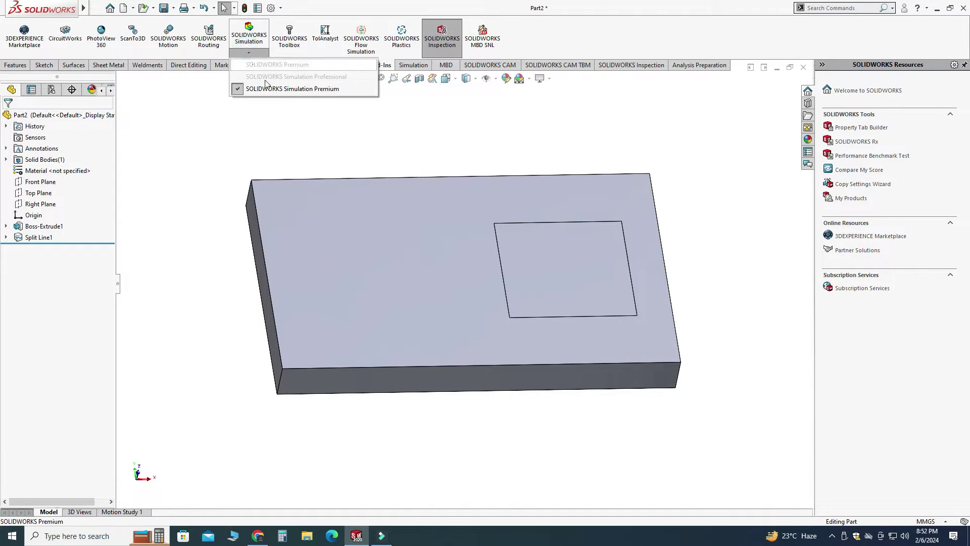
left_click(292, 89)
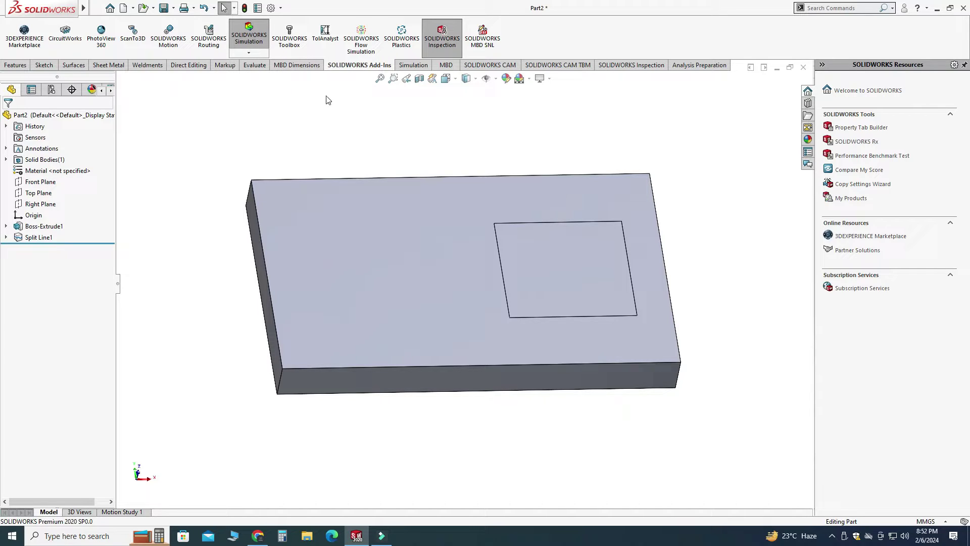
left_click(410, 65)
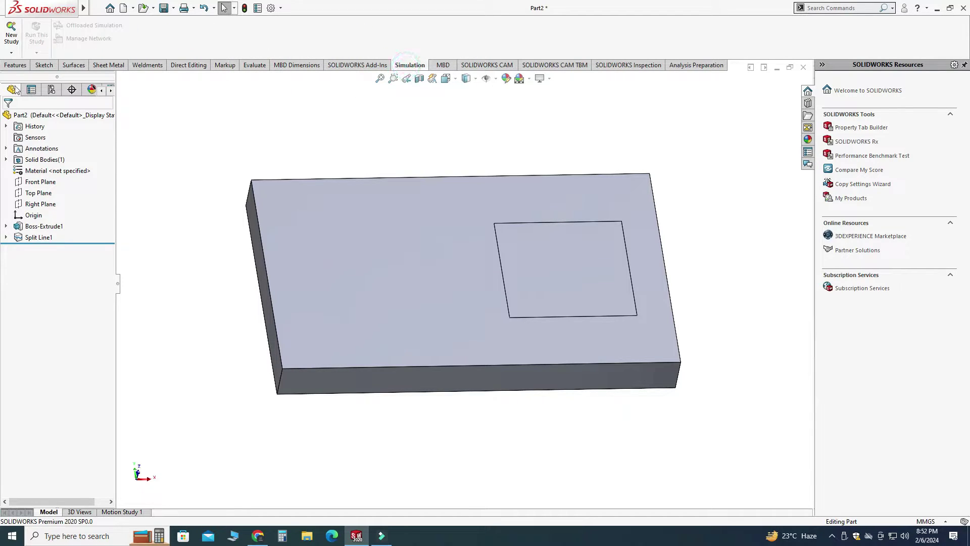
Create a new static study named Static Structural.
left_click(12, 52)
left_click(34, 65)
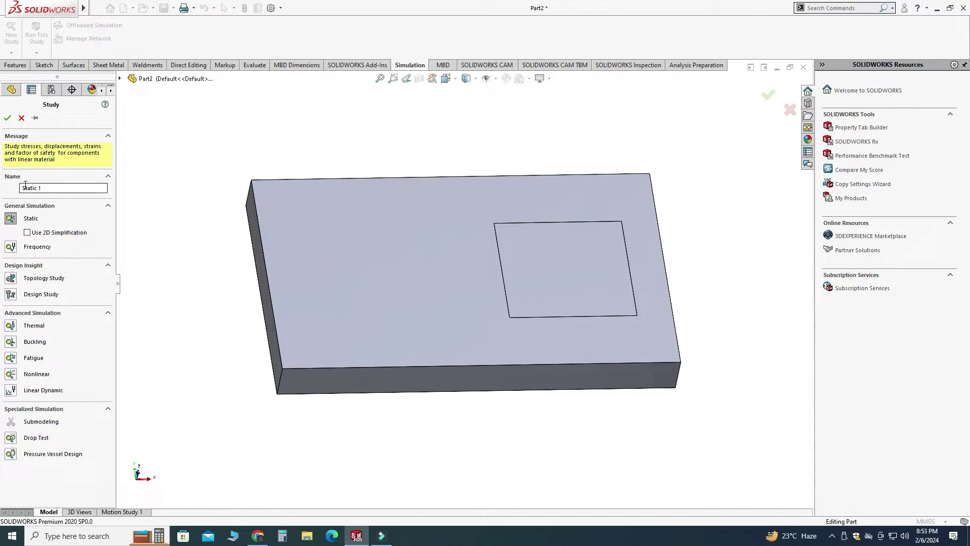
left_click(68, 188)
left_click(6, 117)
middle_click_drag(299, 147, 395, 178)
left_click(48, 171)
left_click(273, 149)
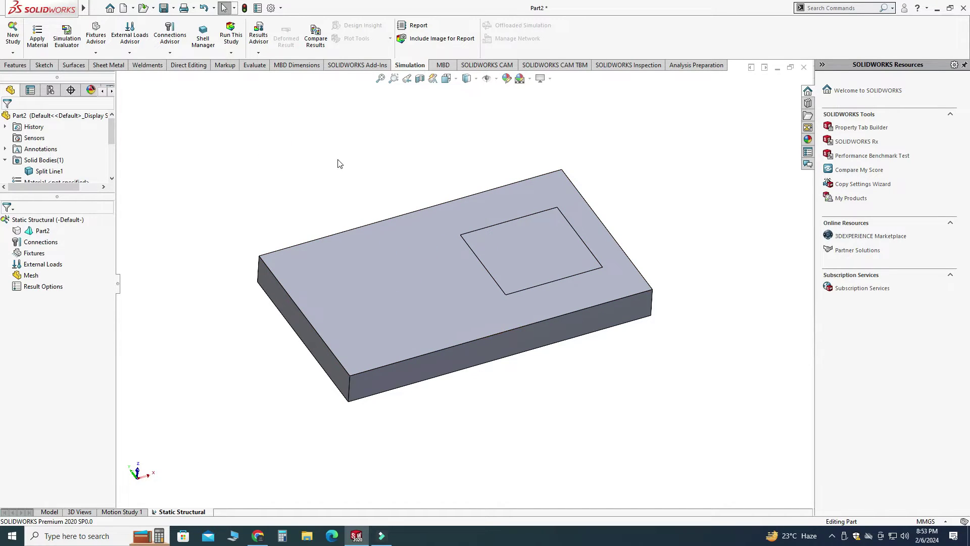
left_click(38, 46)
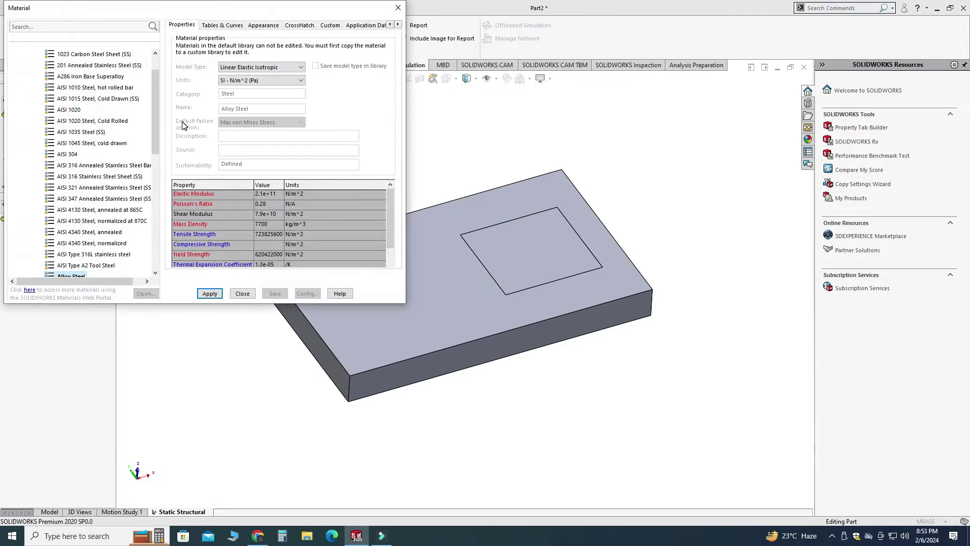
left_click_drag(156, 122, 163, 176)
left_click(66, 154)
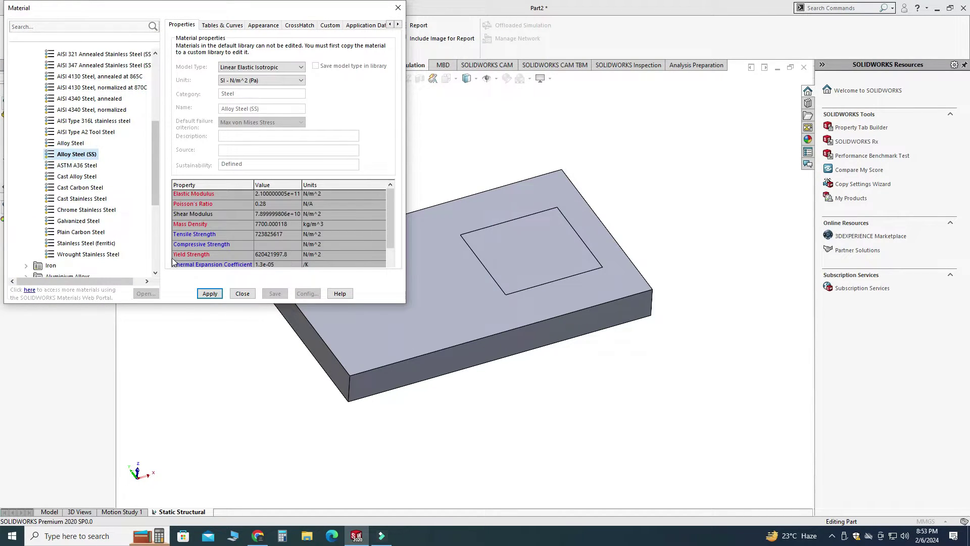
left_click(210, 294)
left_click(242, 294)
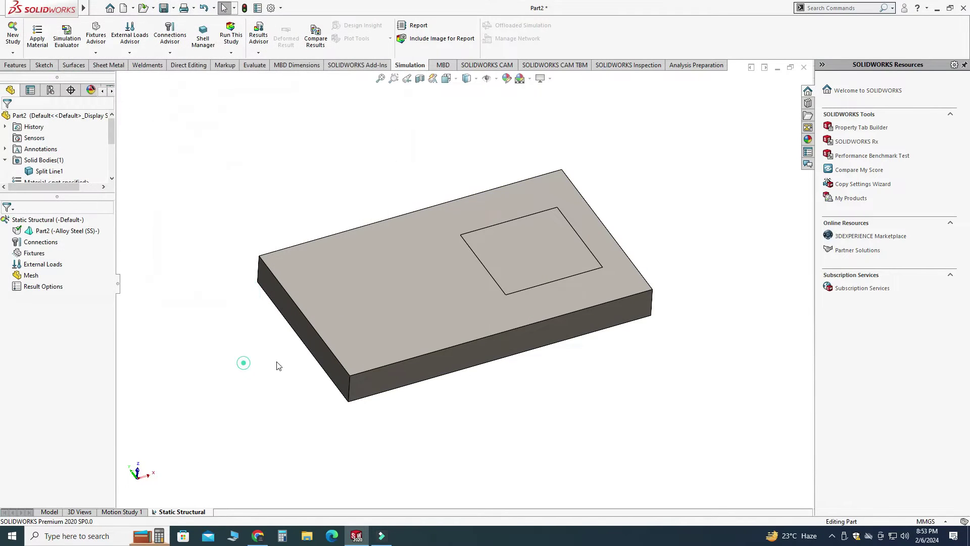
middle_click_drag(245, 362, 325, 347)
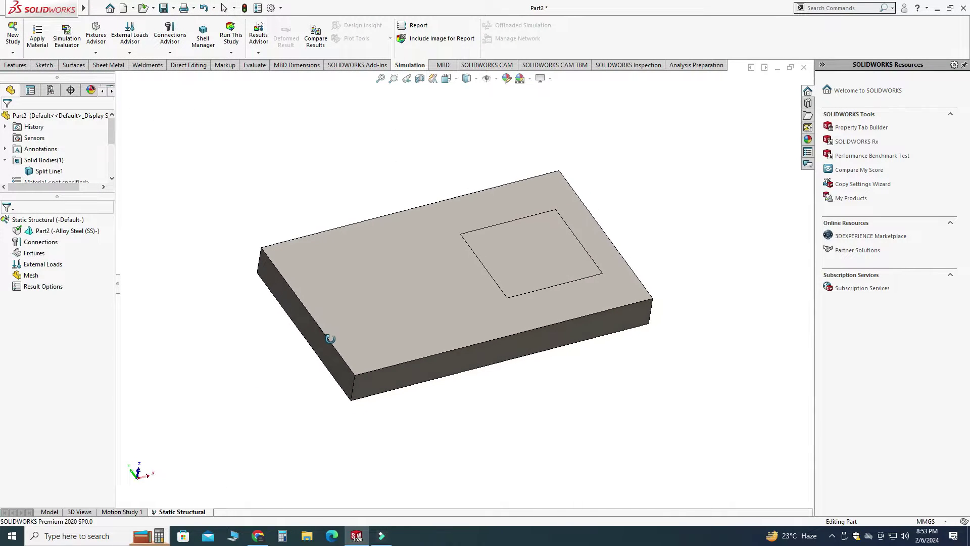
left_click(32, 243)
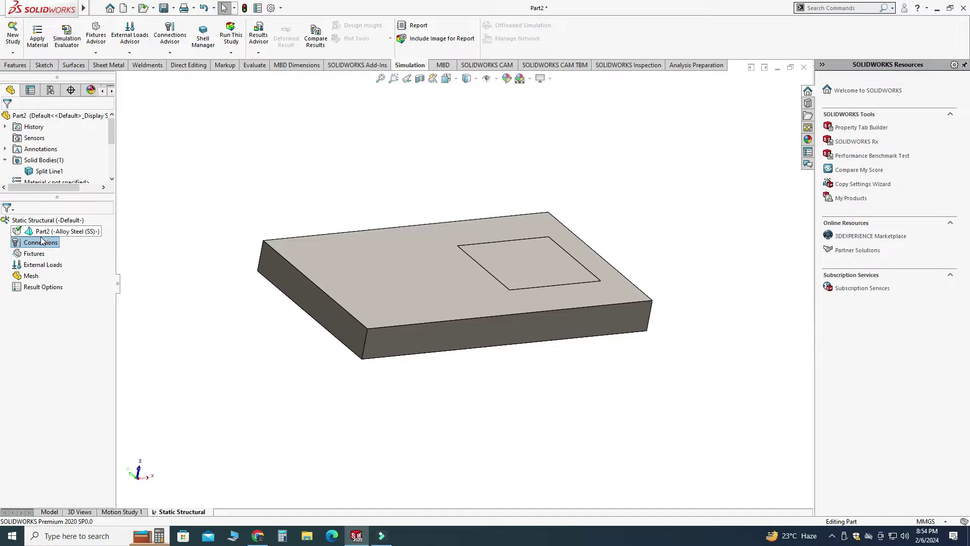
middle_click_drag(342, 216, 276, 235)
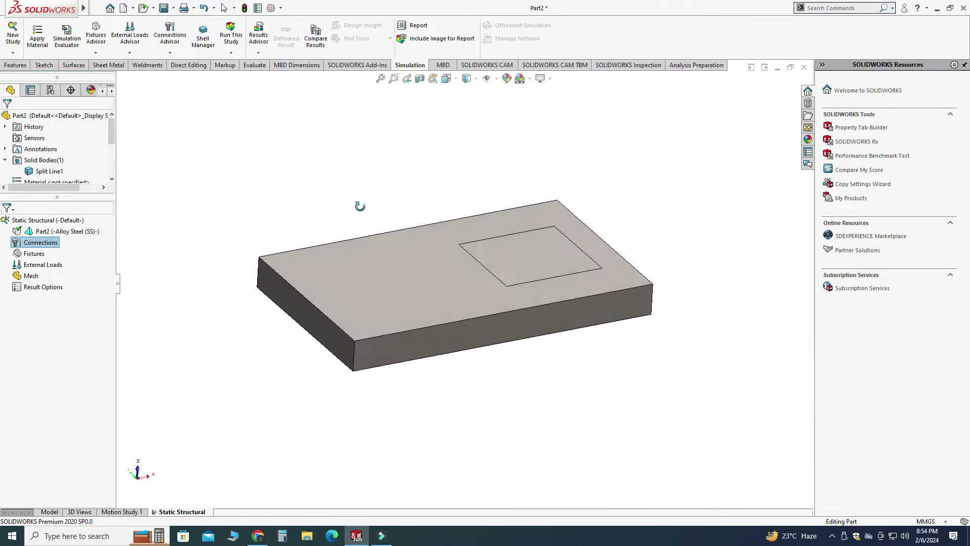
middle_click_drag(360, 206, 373, 203)
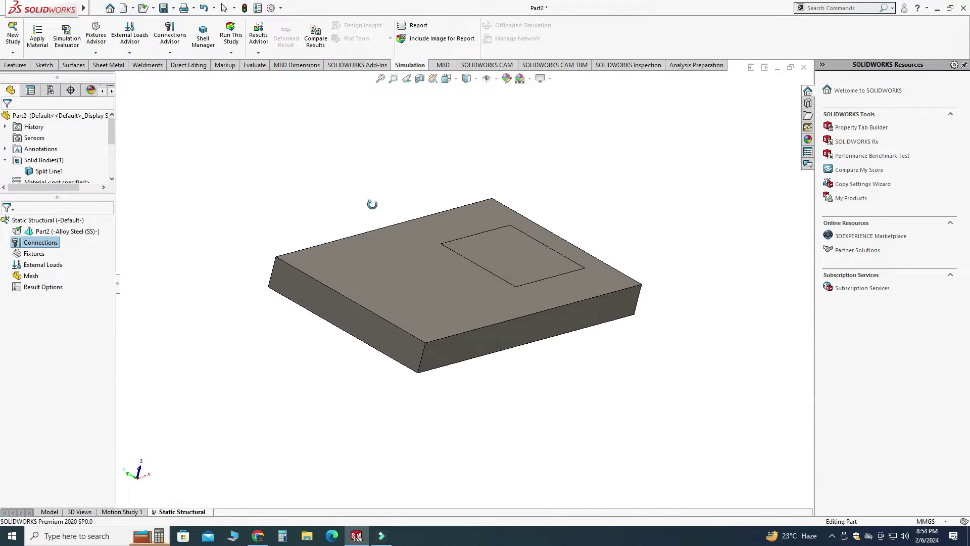
Fix the plate's short end face with a Fixed Geometry fixture, Fixed-1.
left_click(34, 255)
right_click(34, 255)
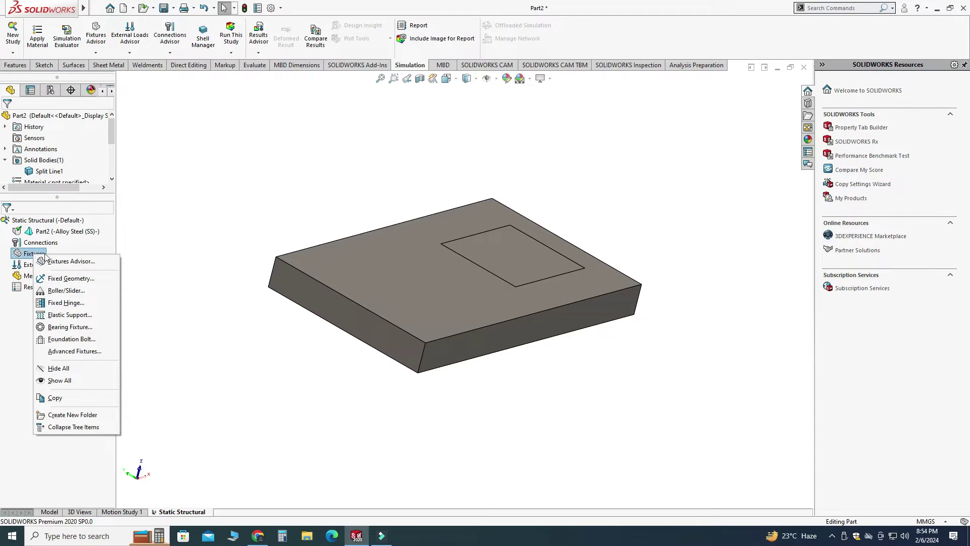
left_click(71, 278)
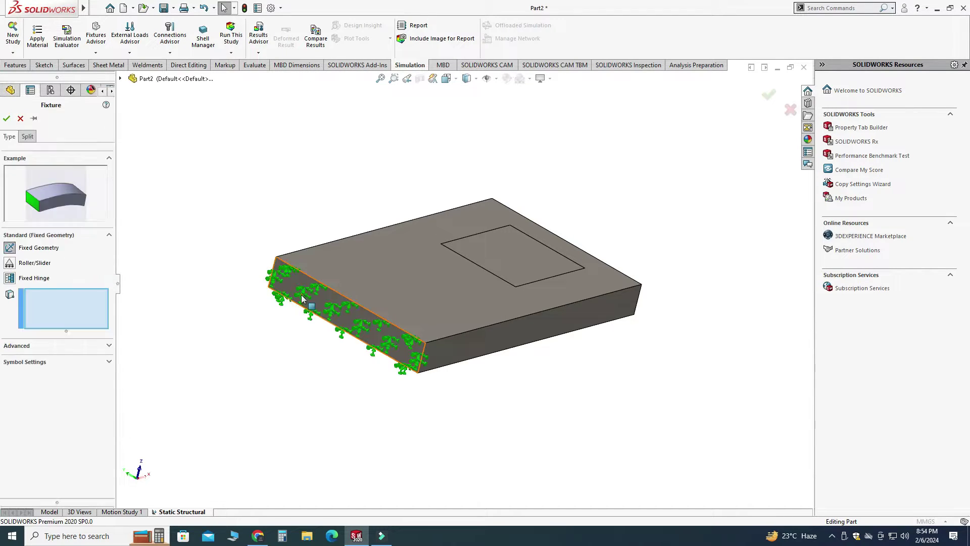
mouse_move(303, 291)
middle_mouse_down()
mouse_move(334, 292)
mouse_move(310, 298)
middle_mouse_up()
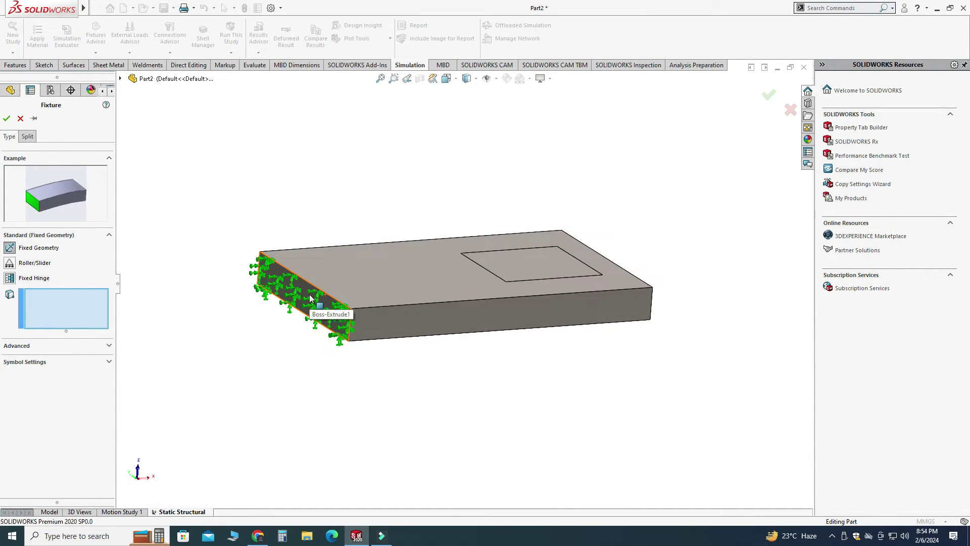
left_click(308, 299)
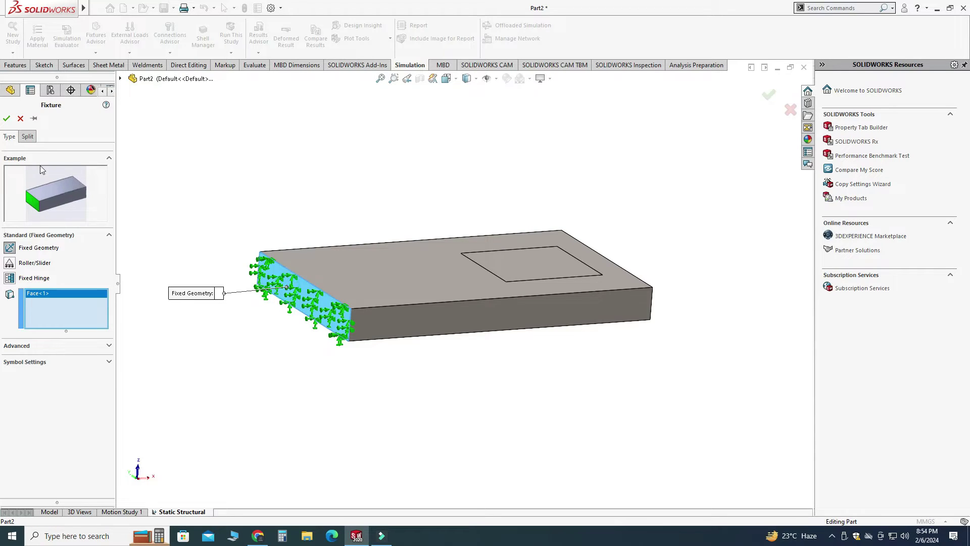
left_click(7, 118)
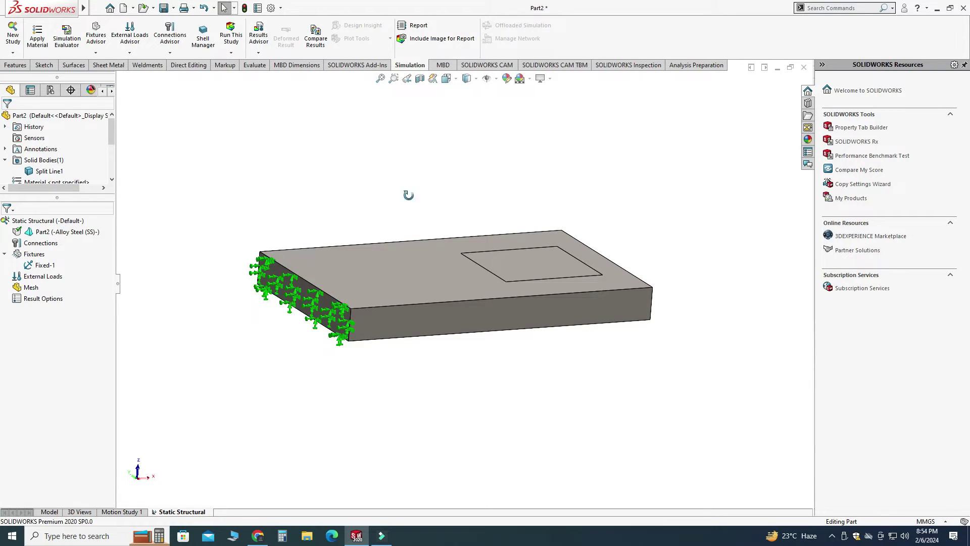
middle_click_drag(408, 195, 394, 237)
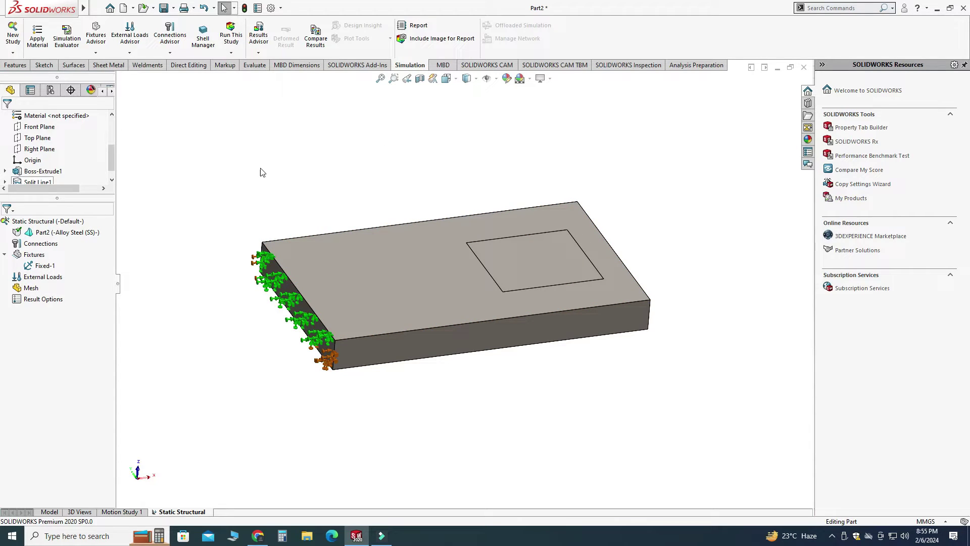
Apply a 100 kgf normal force in Metric (G) units to the inner rectangular split face.
right_click(46, 281)
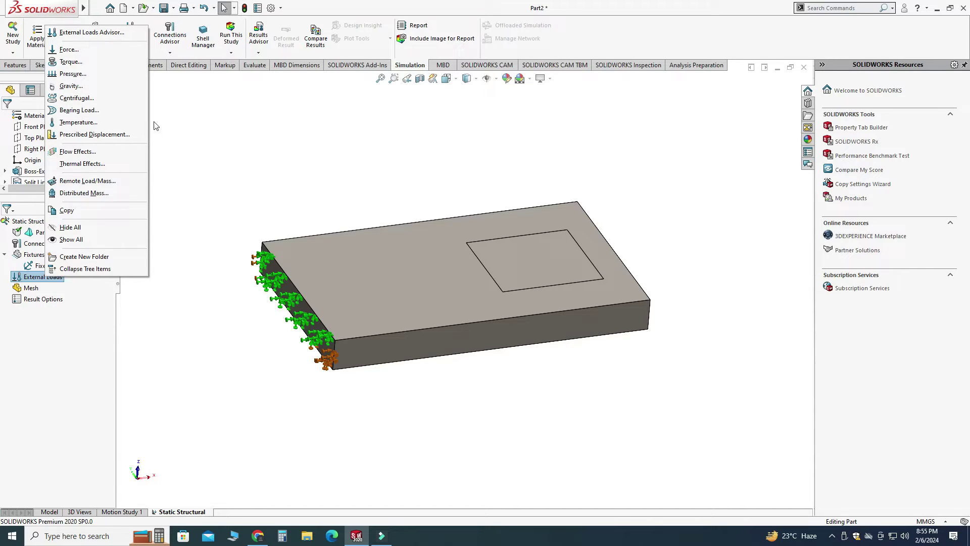
left_click(107, 51)
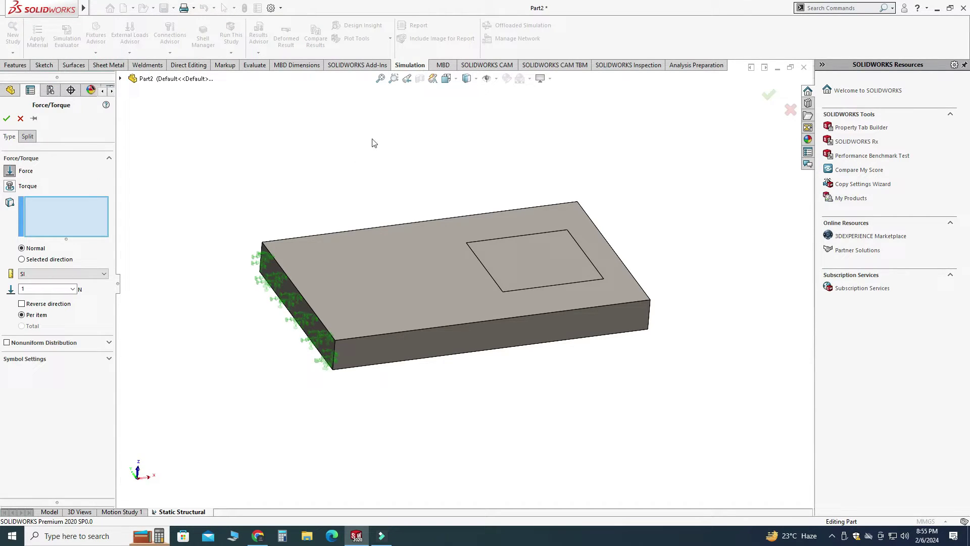
left_click(419, 267)
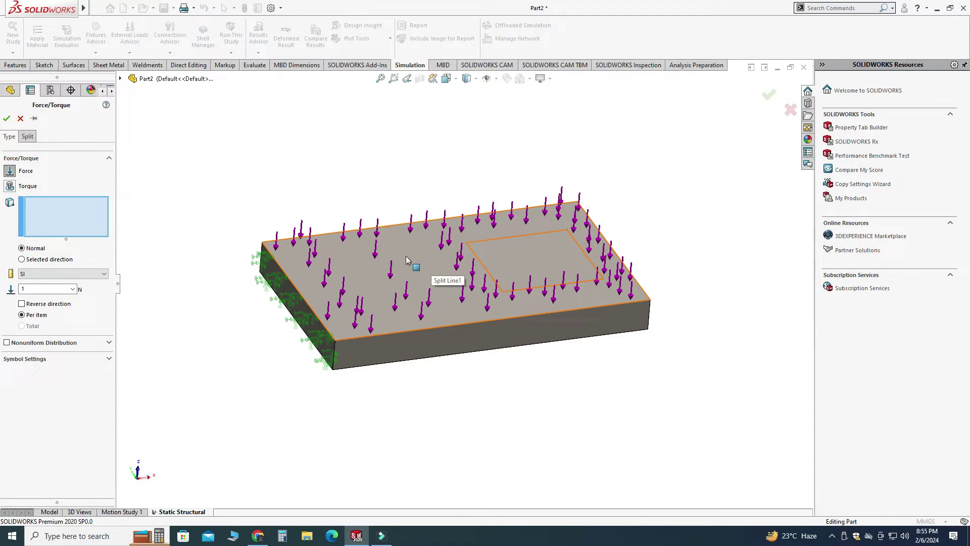
left_click(403, 249)
left_click(555, 258)
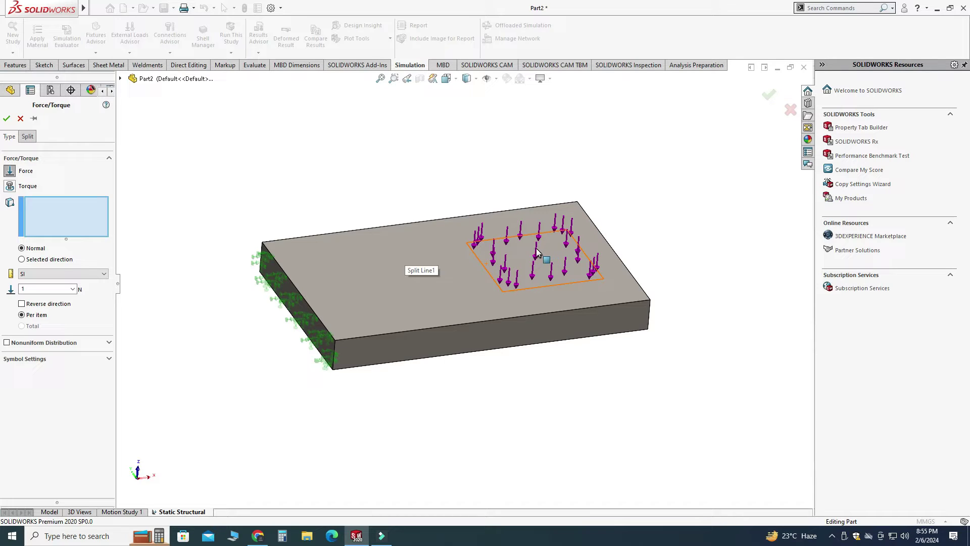
left_click(537, 251)
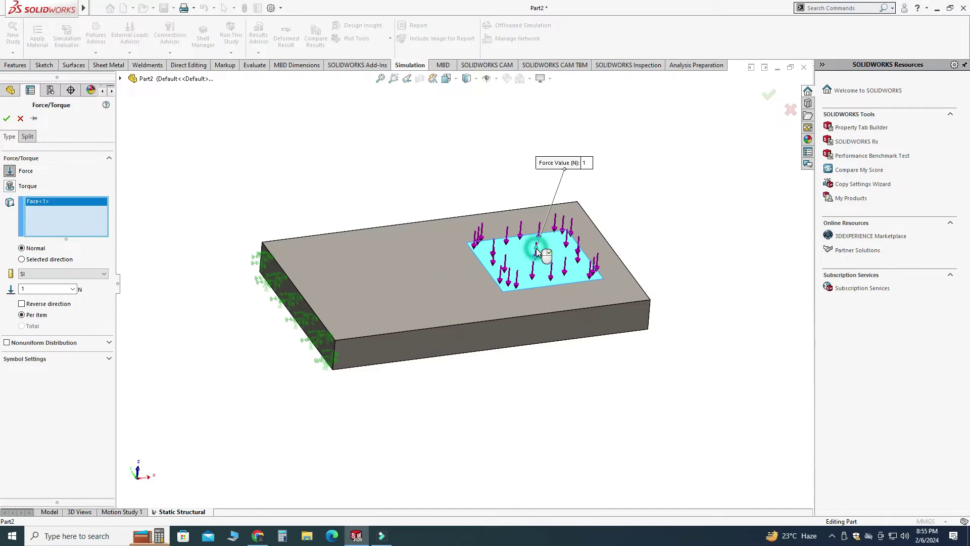
left_click(85, 276)
left_click(57, 297)
double_click(65, 288)
type("1")
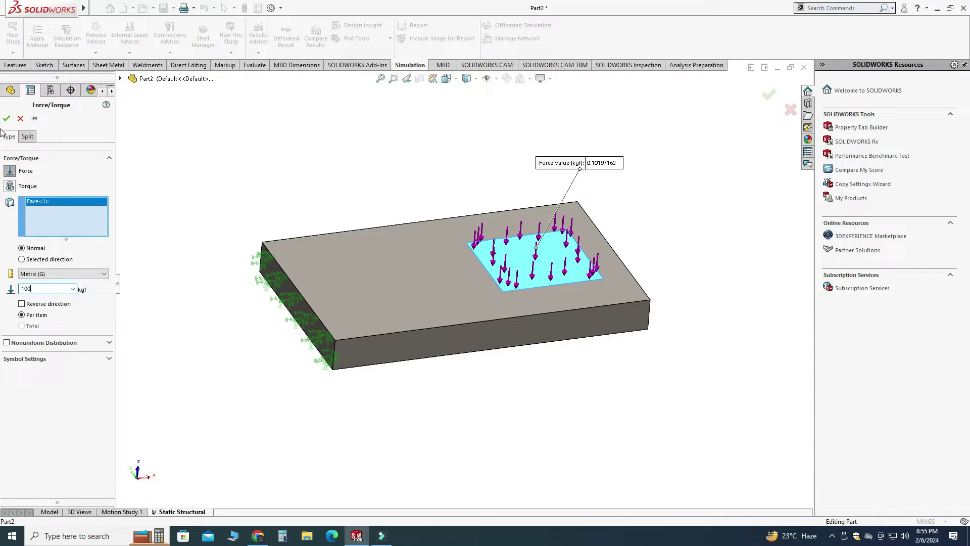
type("00")
left_click(7, 118)
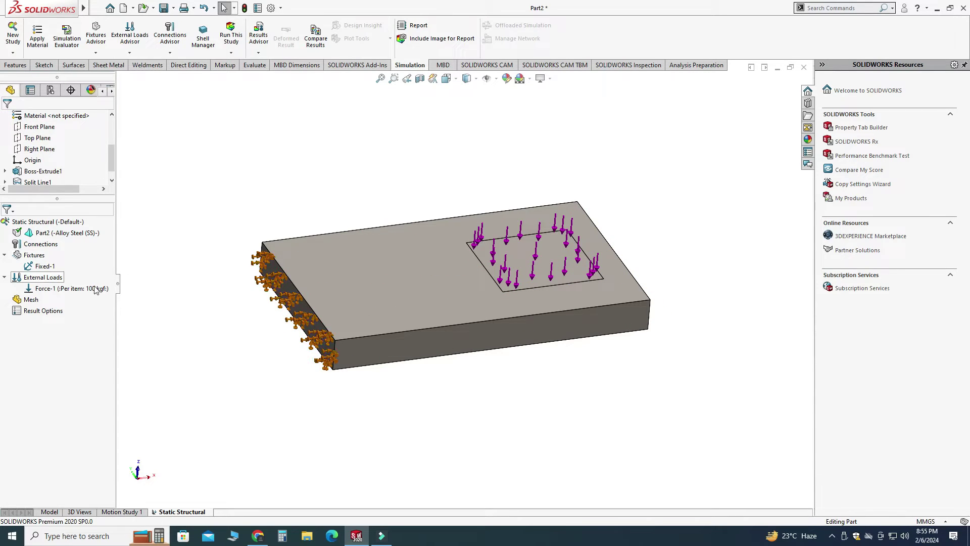
Generate a solid mesh on the plate at the default density.
left_click(30, 300)
right_click(28, 302)
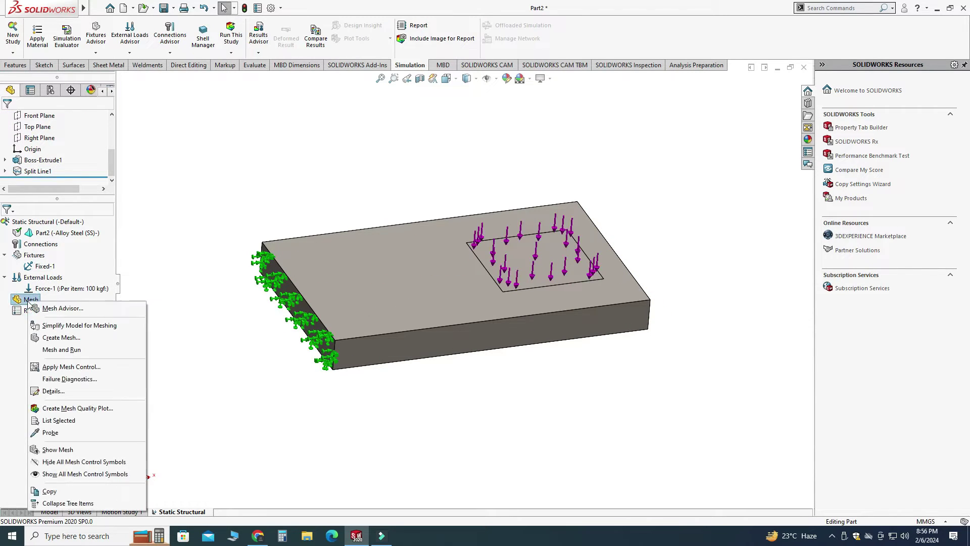
left_click(45, 338)
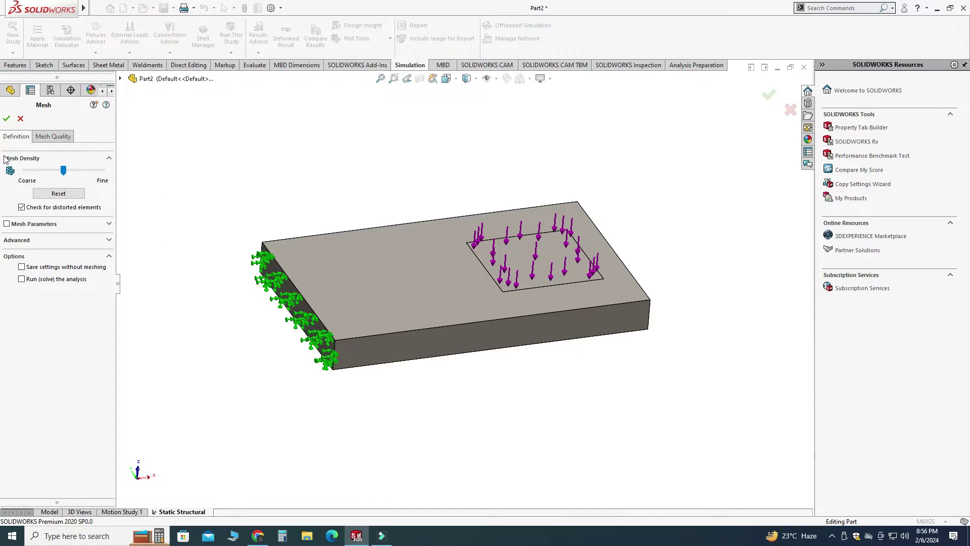
left_click(6, 118)
middle_click_drag(199, 151, 528, 208)
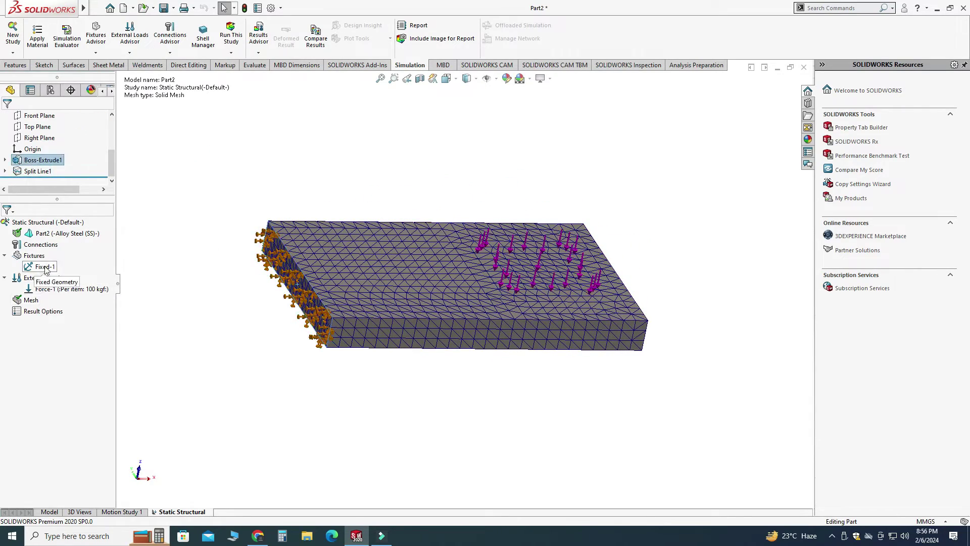
Run the study and inspect the von Mises plot peaking at 7.143e+07 N/m^2.
left_click(231, 52)
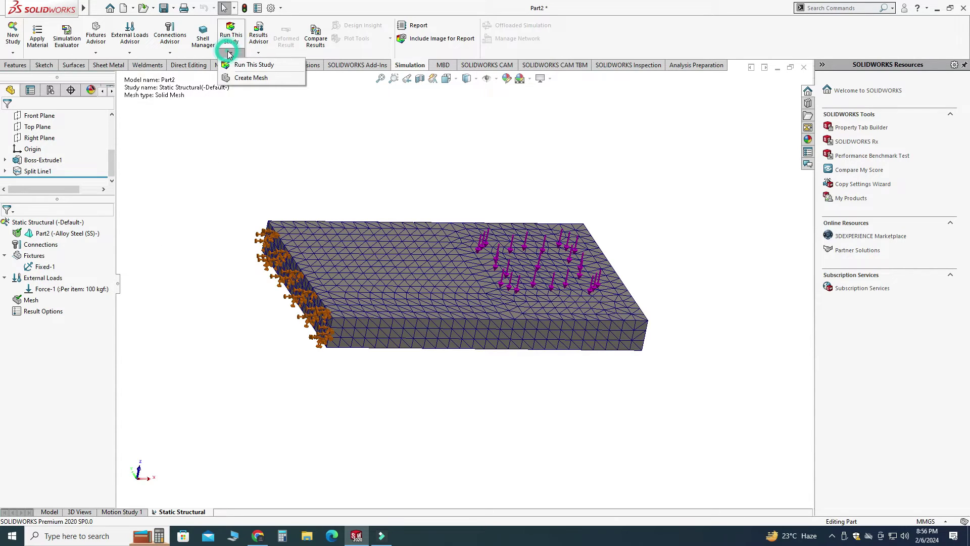
left_click(254, 65)
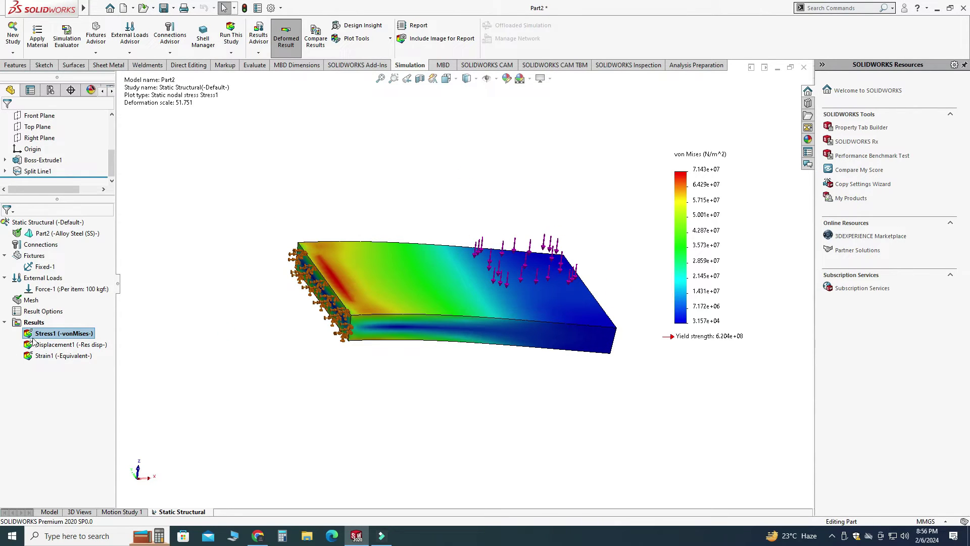
middle_click_drag(546, 167, 516, 234)
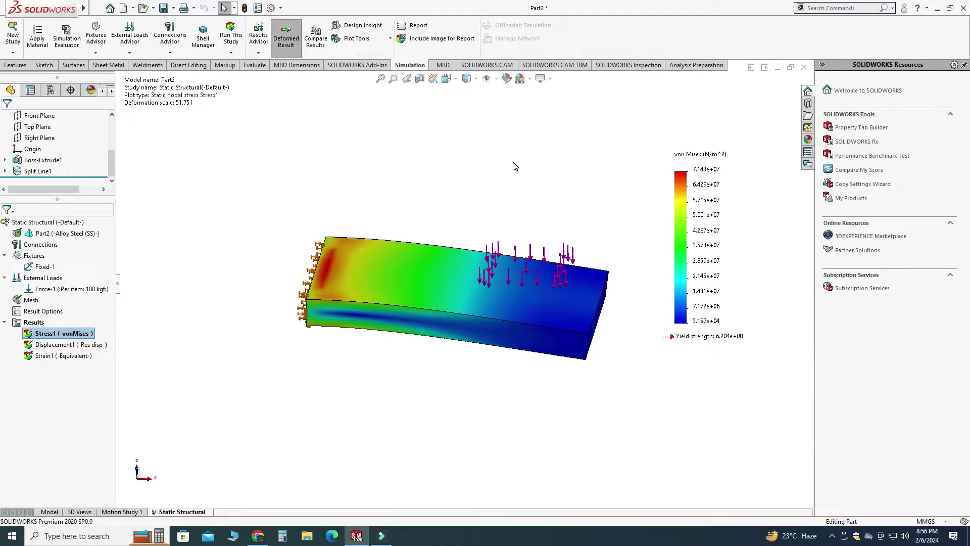
middle_click_drag(536, 209, 553, 238)
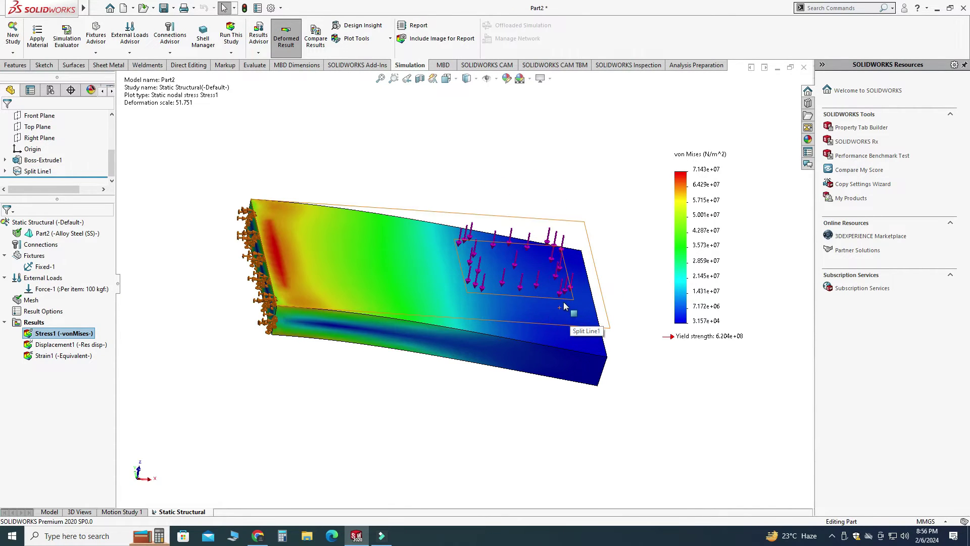
middle_click_drag(570, 316, 540, 304)
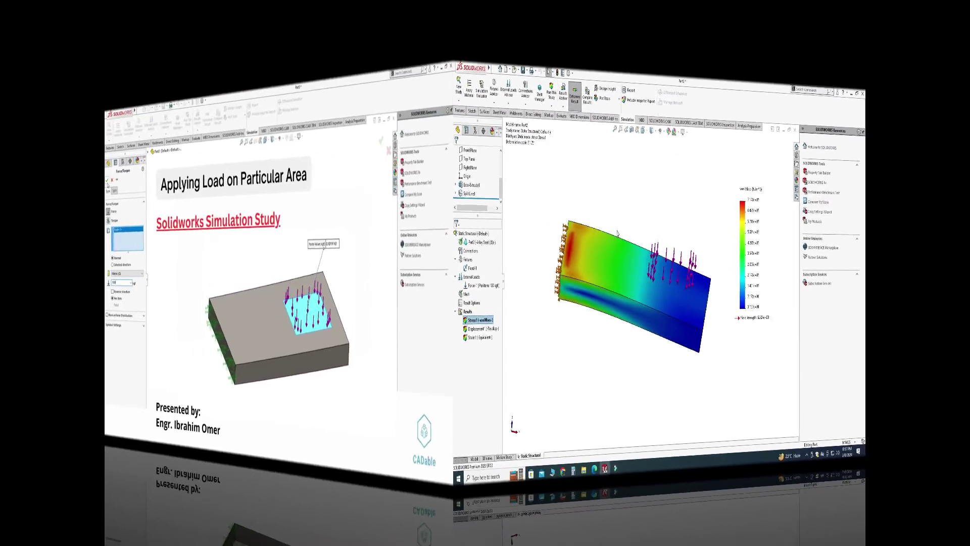